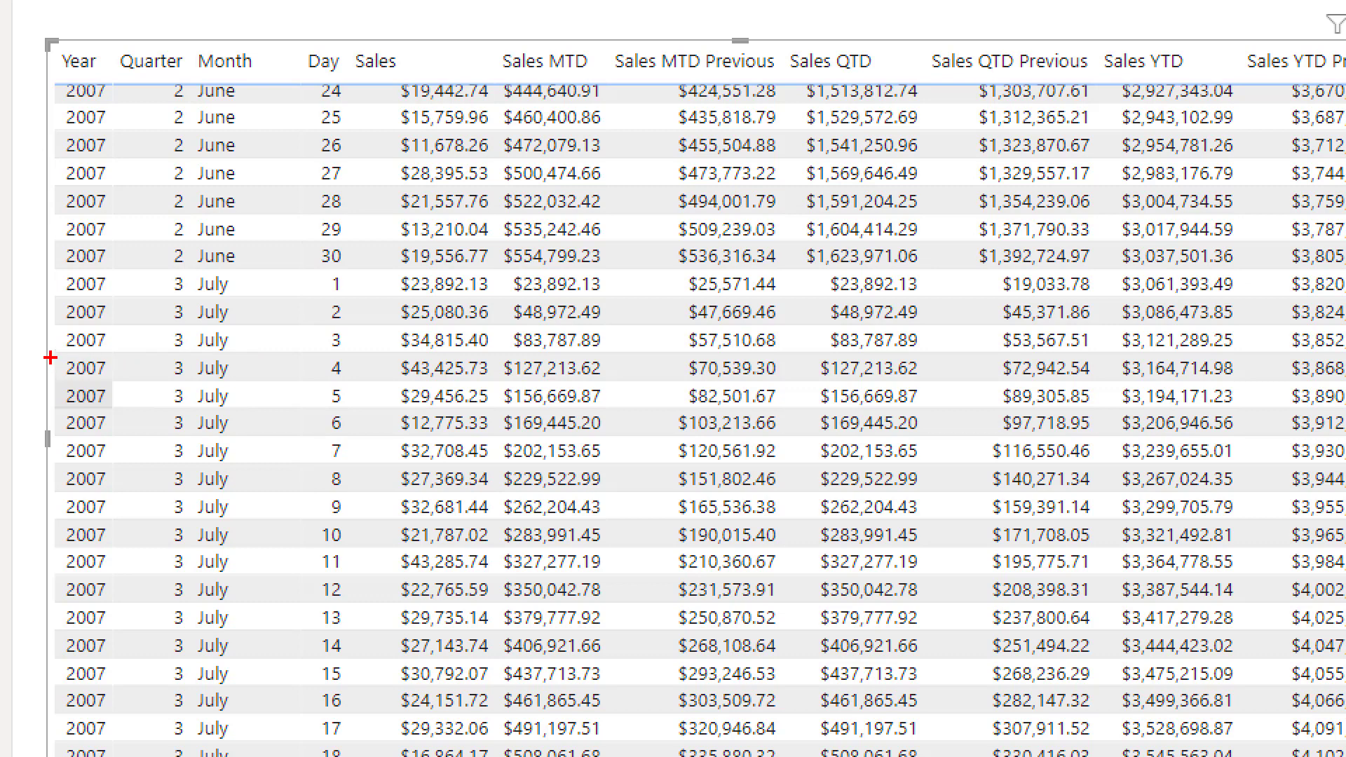
# Step: Mark the 4 July 2007 row up to Sales MTD and its Sales MTD Previous value for comparison
pyautogui.moveTo(50, 356)
pyautogui.mouseDown()
pyautogui.moveTo(248, 384)
pyautogui.moveTo(624, 392)
pyautogui.mouseUp()
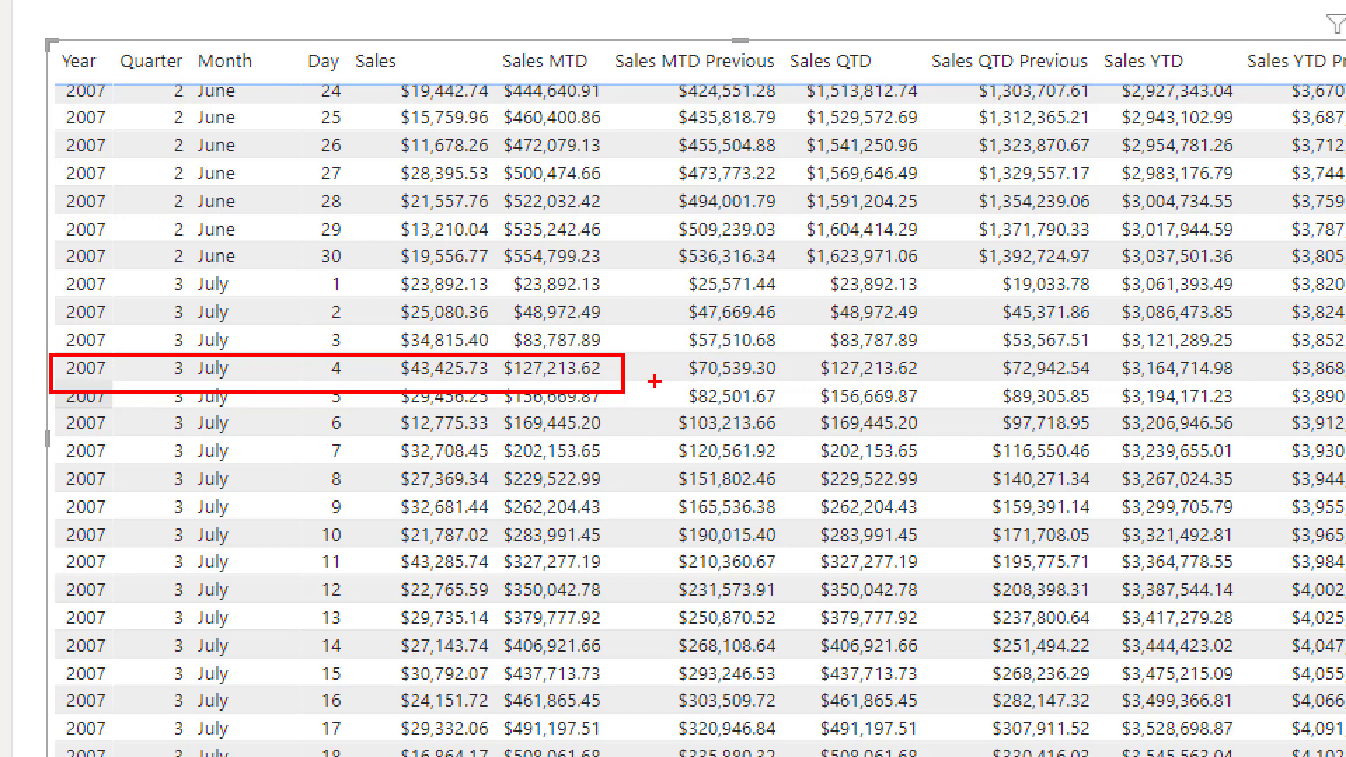
pyautogui.moveTo(645, 354)
pyautogui.mouseDown()
pyautogui.moveTo(749, 391)
pyautogui.moveTo(791, 385)
pyautogui.mouseUp()
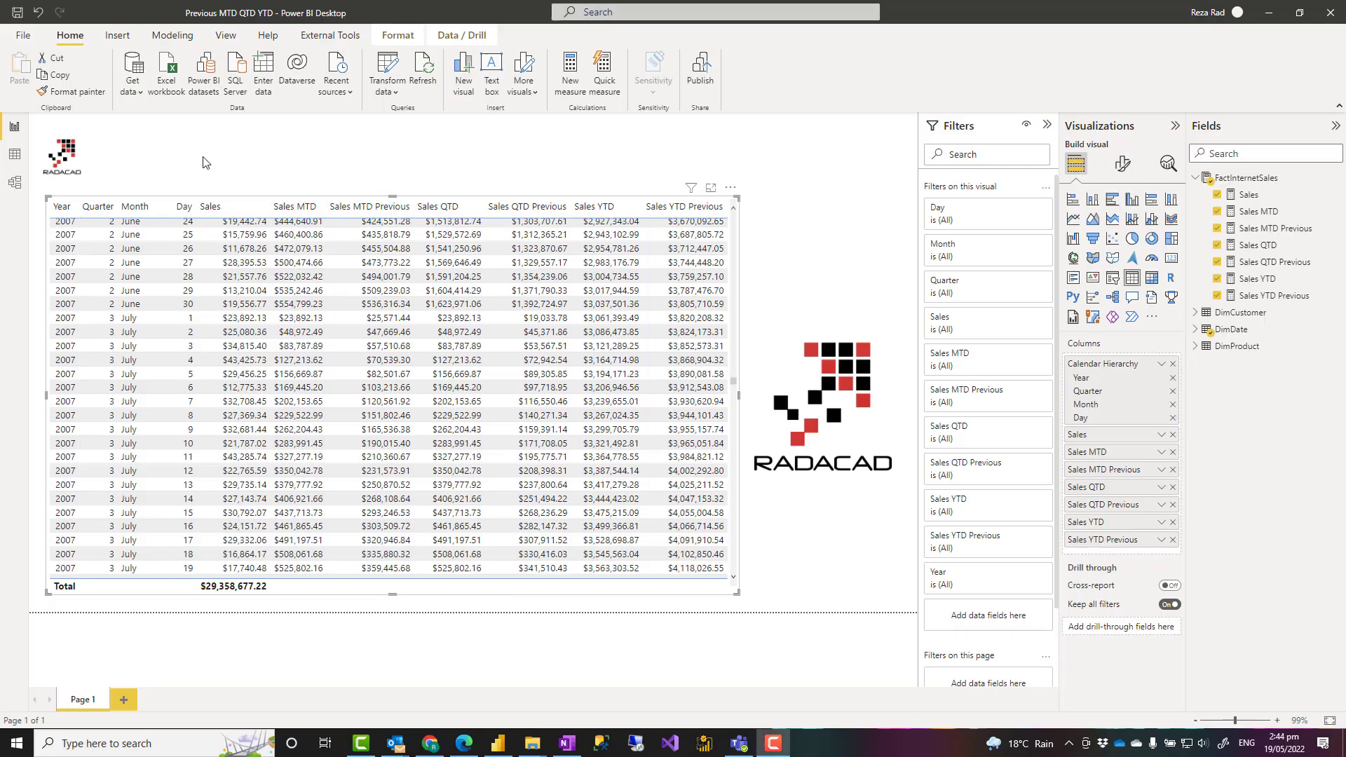
# Step: Open the data model diagram and inspect the FactInternetSales, DimCustomer, DimProduct and DimDate tables
pyautogui.click(14, 182)
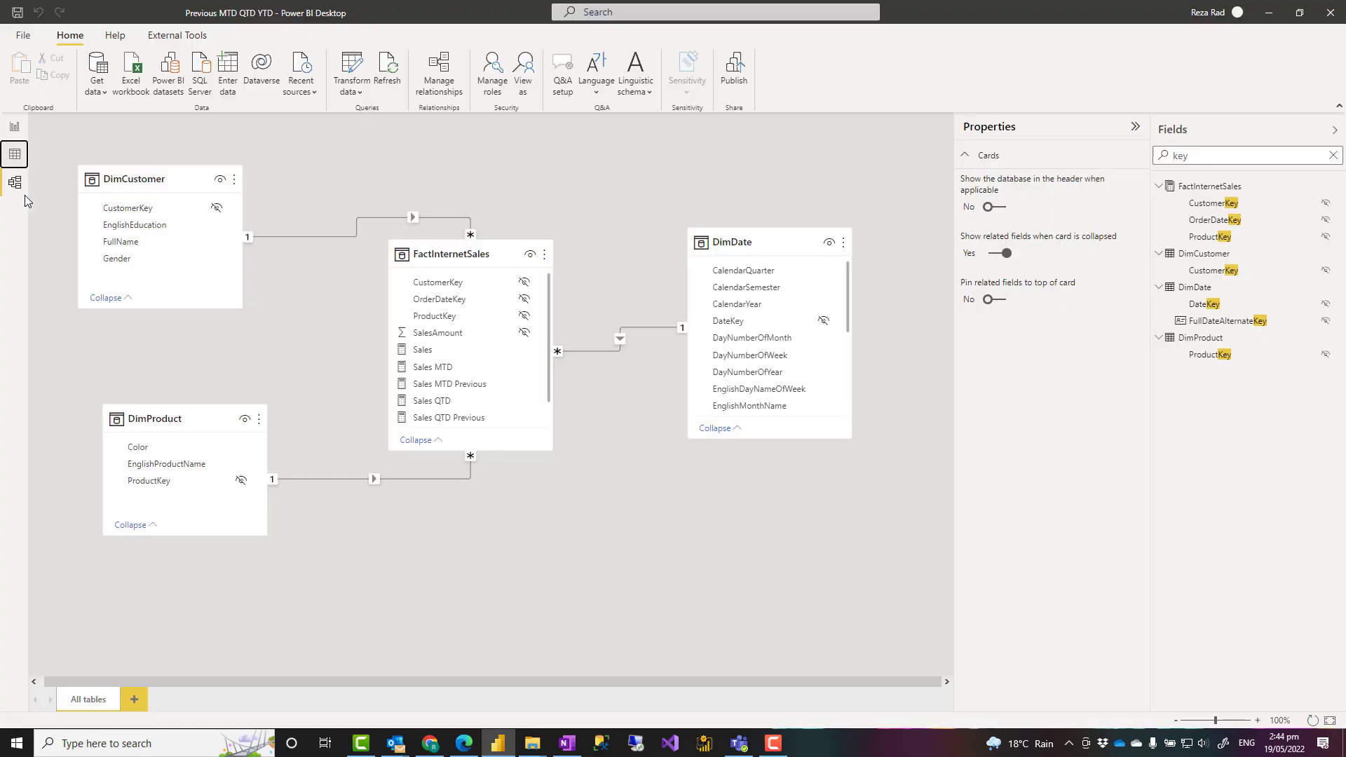
pyautogui.click(480, 254)
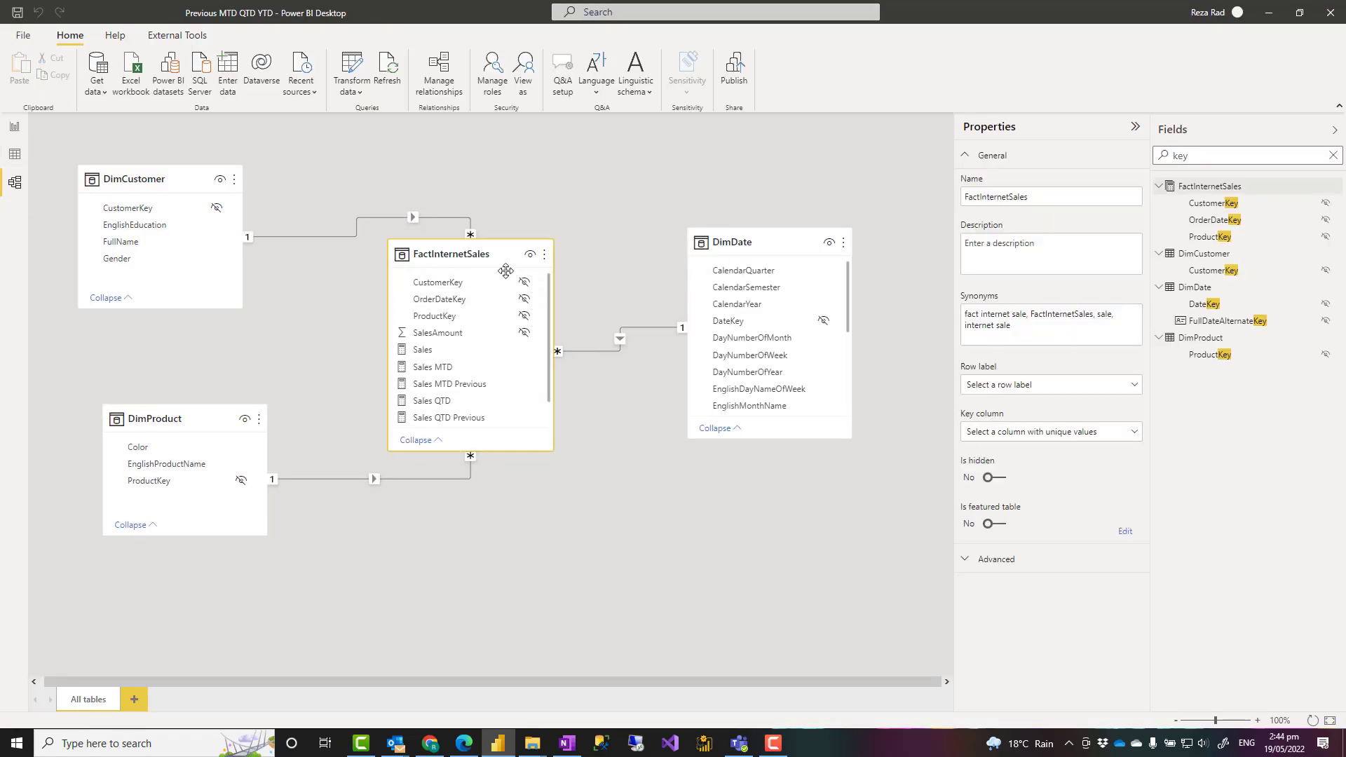
pyautogui.click(112, 181)
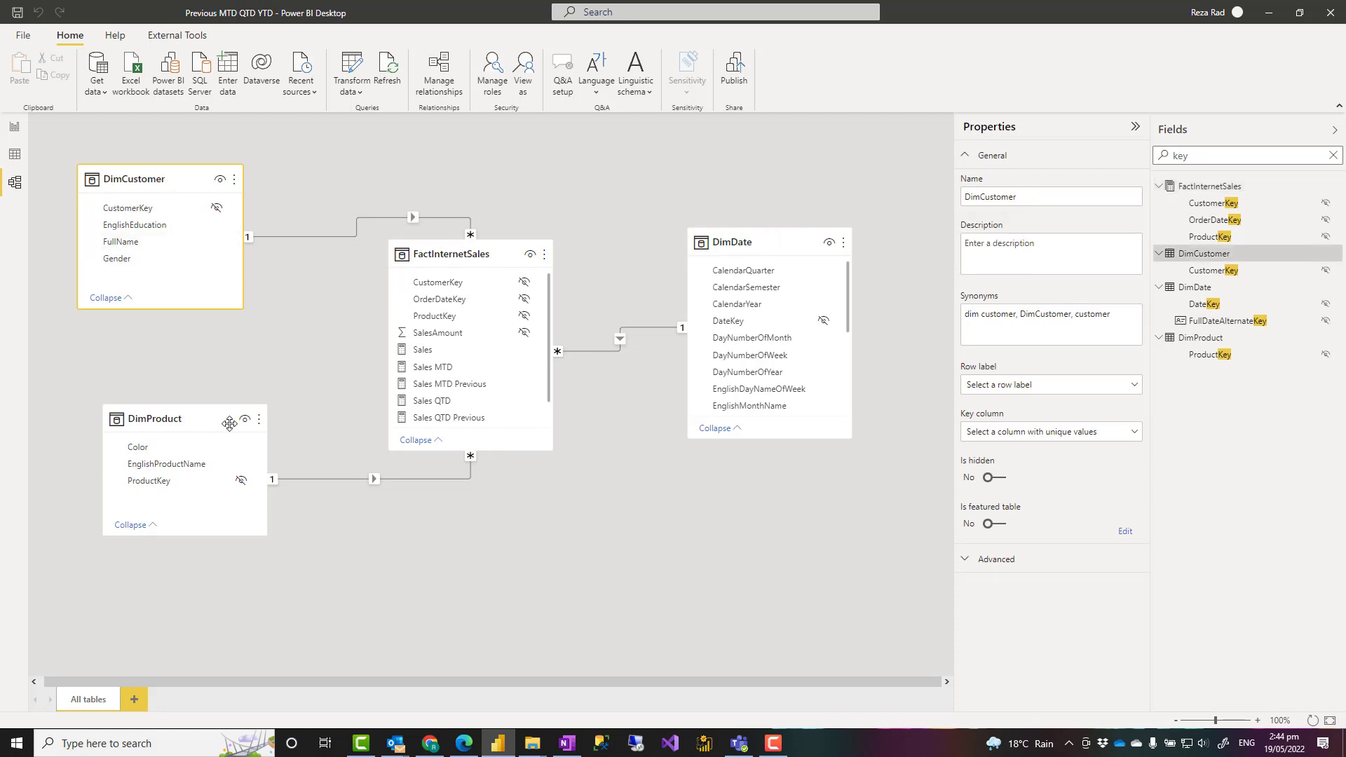
pyautogui.click(184, 424)
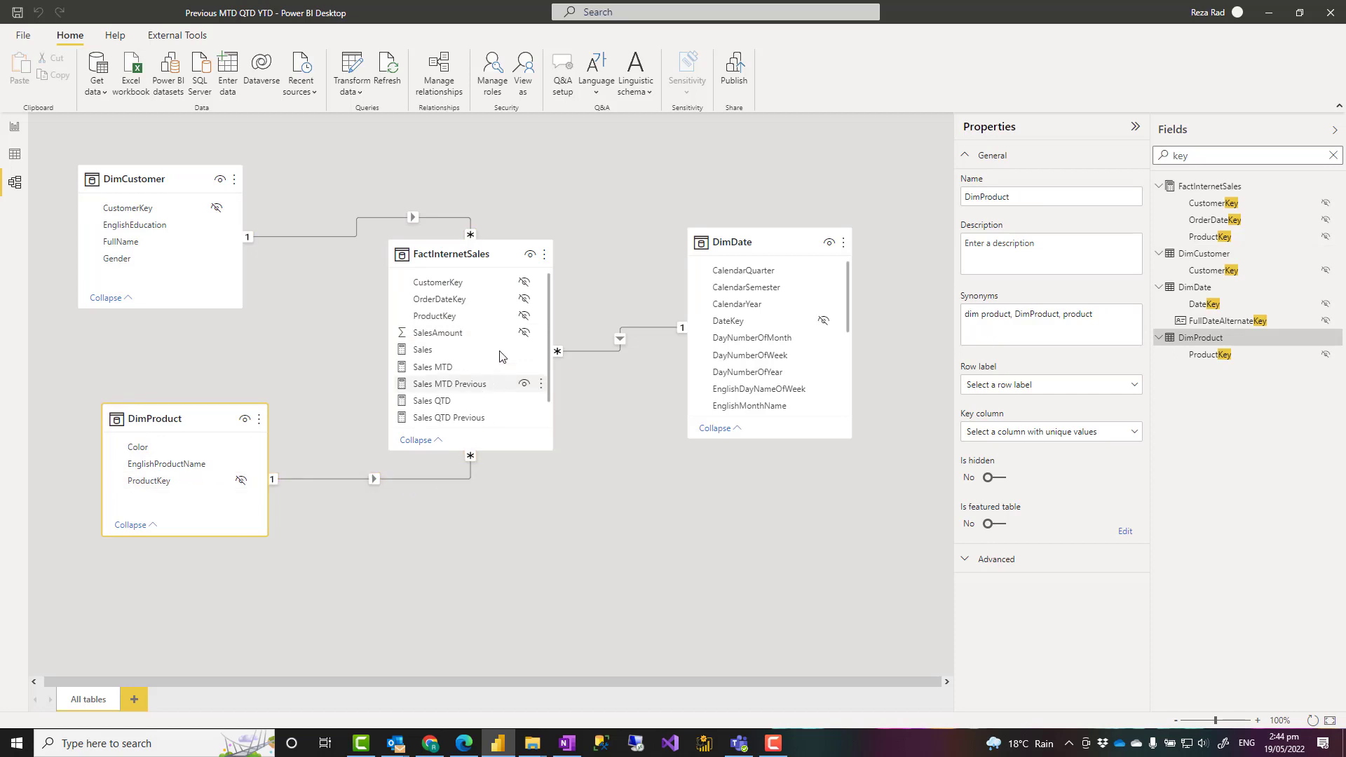
pyautogui.click(775, 245)
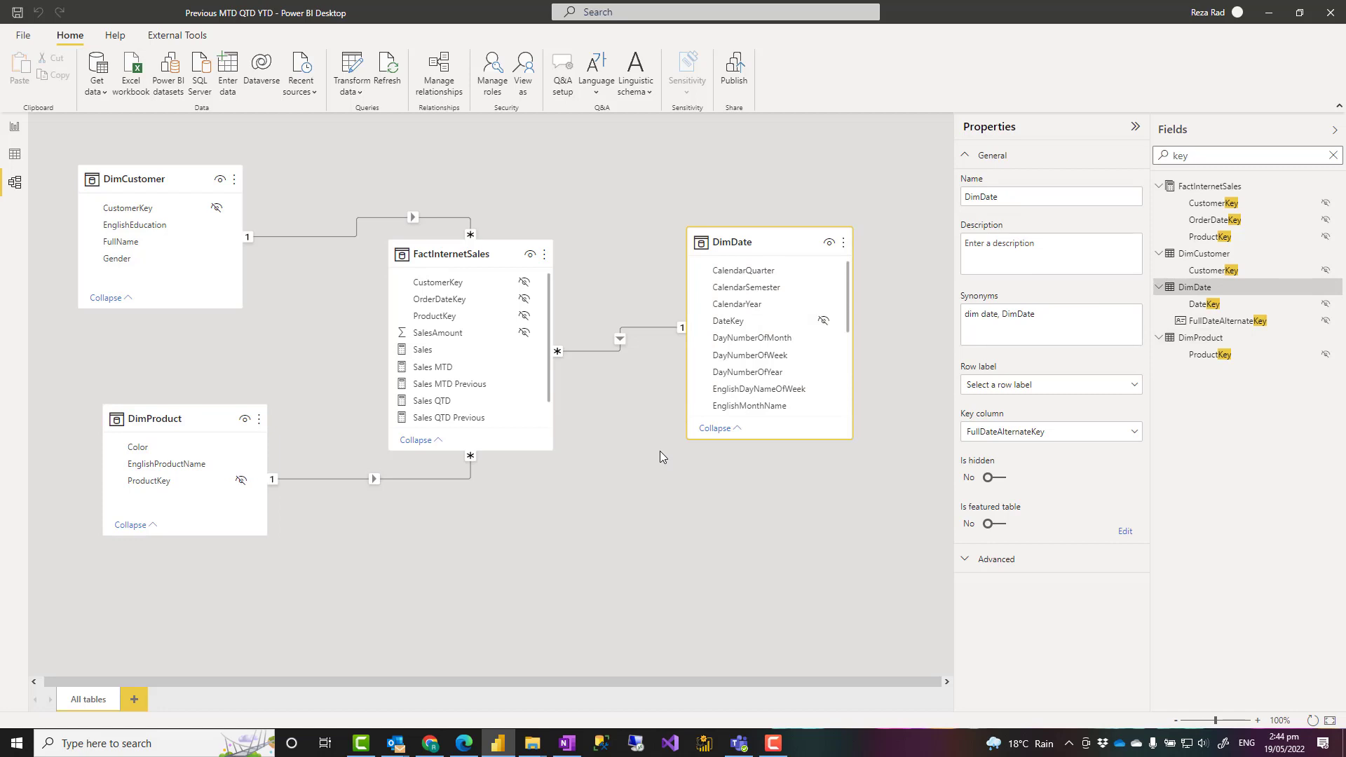
# Step: Check the Auto date/time setting in the current file's Data Load options and leave without changes
pyautogui.click(24, 35)
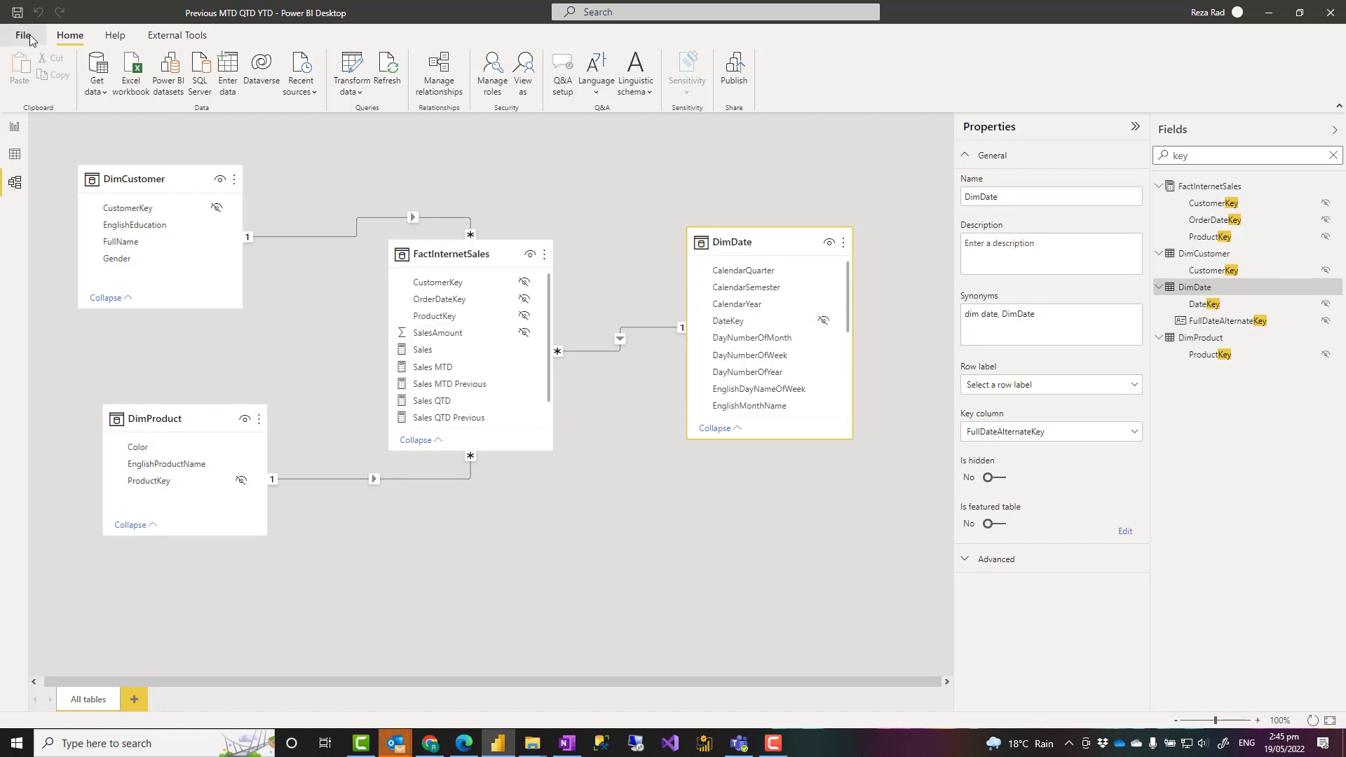
pyautogui.click(41, 255)
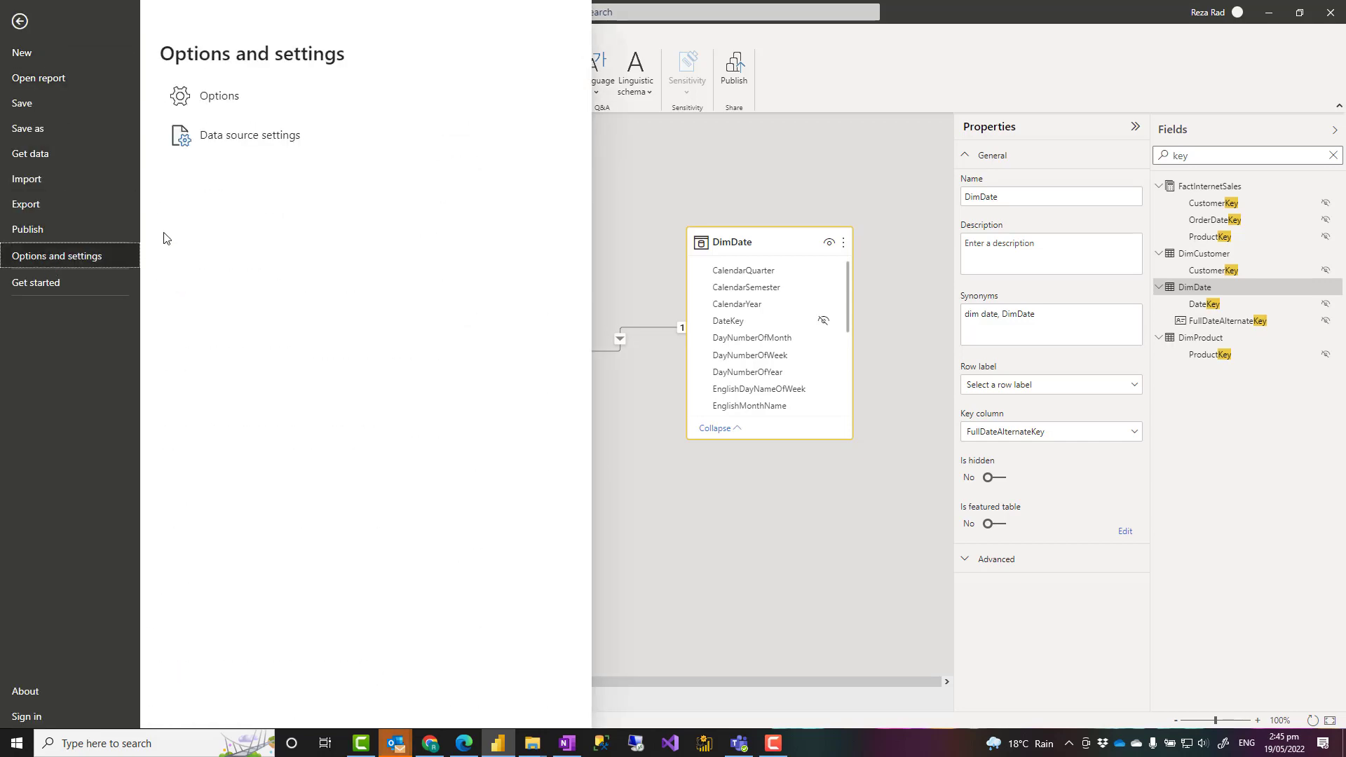
pyautogui.click(221, 103)
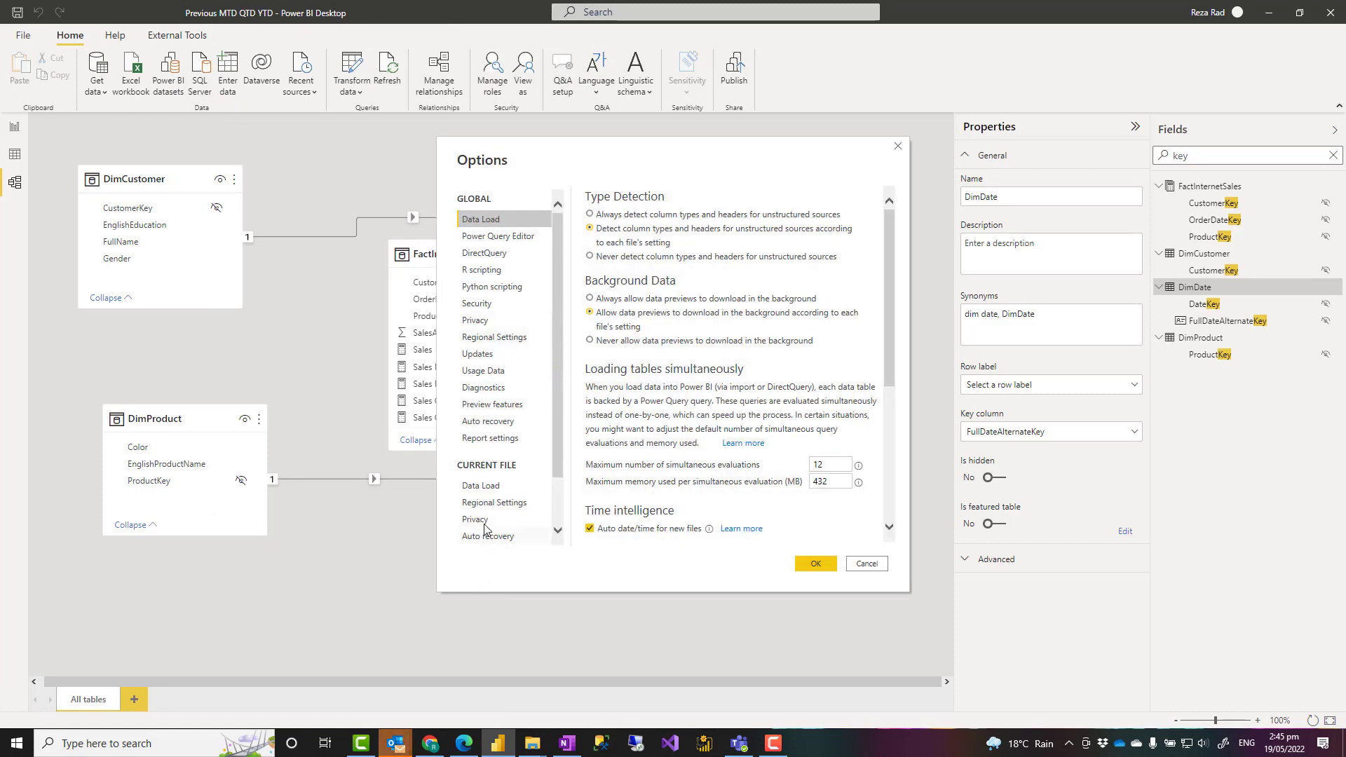
pyautogui.click(488, 489)
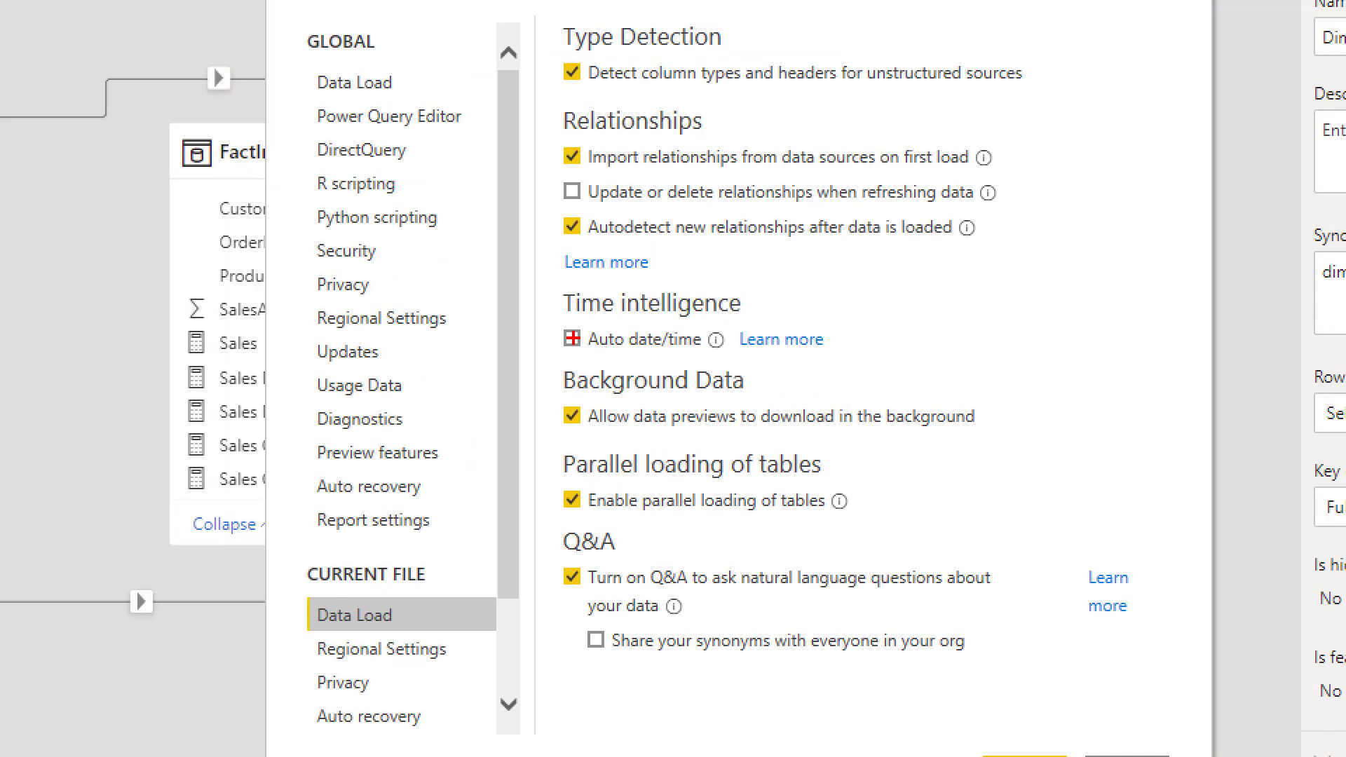
pyautogui.moveTo(548, 287)
pyautogui.mouseDown()
pyautogui.moveTo(813, 361)
pyautogui.moveTo(904, 363)
pyautogui.mouseUp()
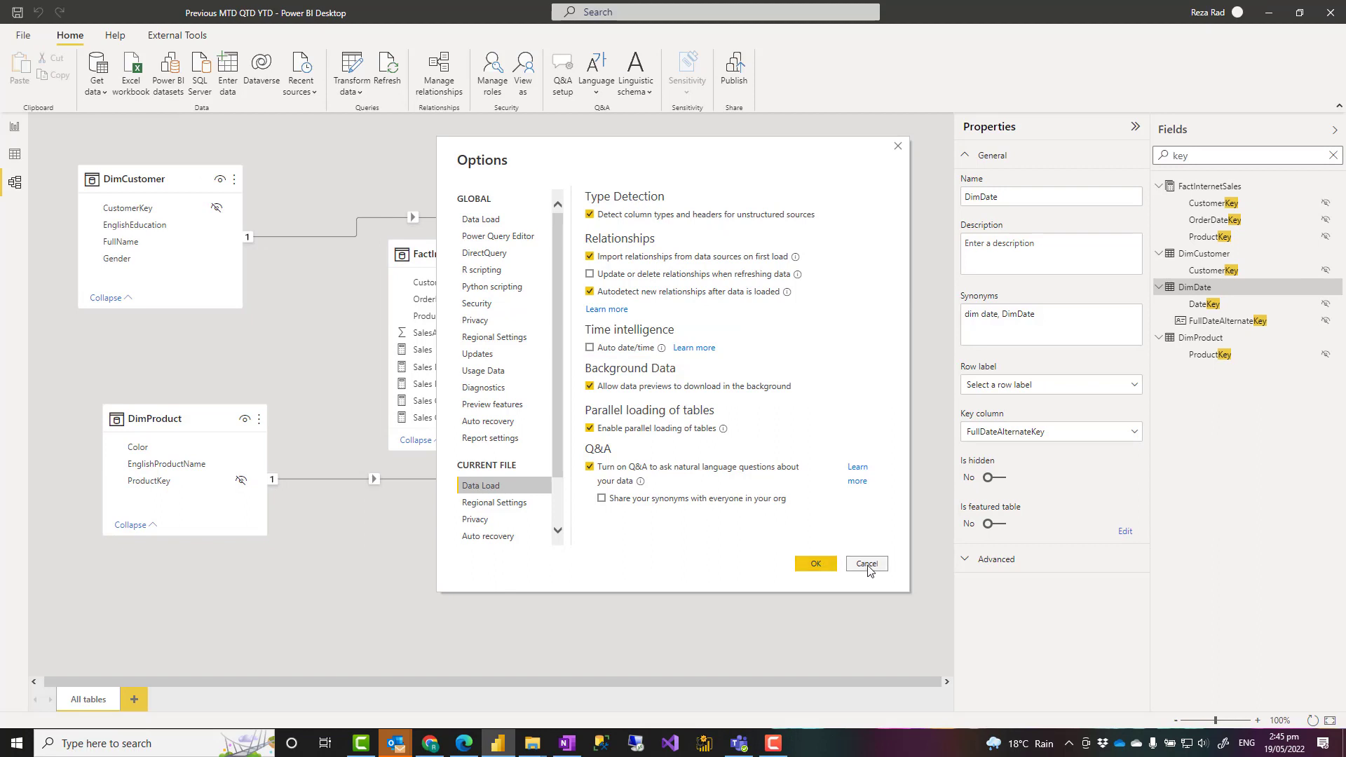
pyautogui.press('F10')
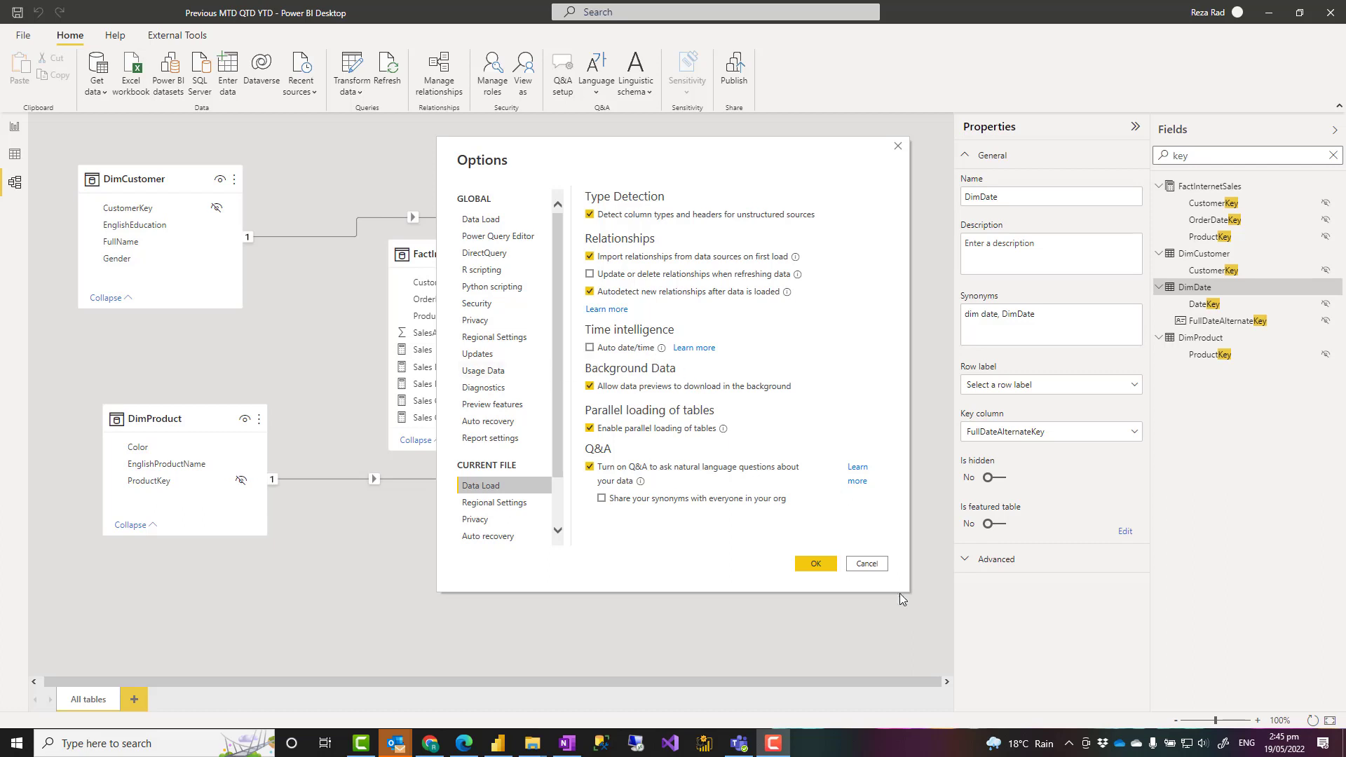
pyautogui.click(867, 564)
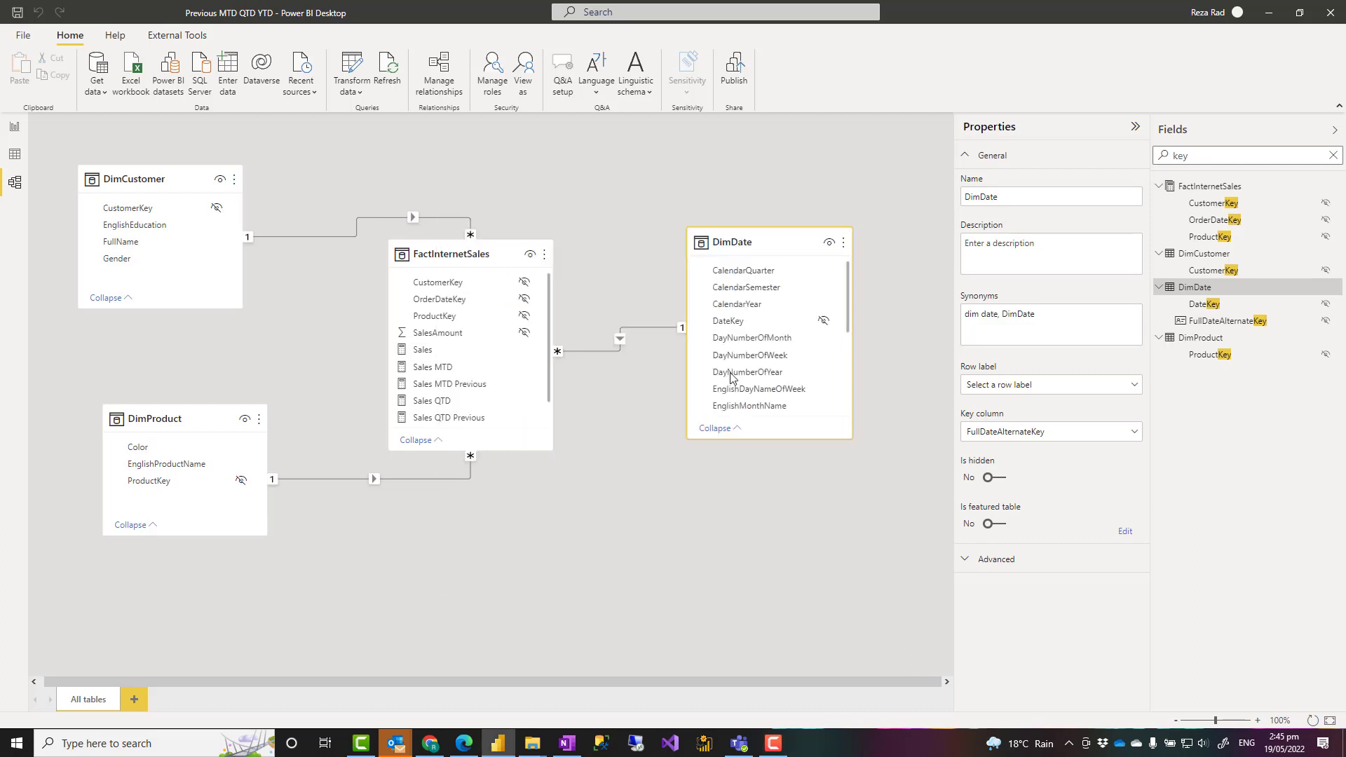
# Step: Check the date column in the DimDate table's date table settings, cancel without changes and deselect the table
pyautogui.click(843, 245)
pyautogui.moveTo(909, 433)
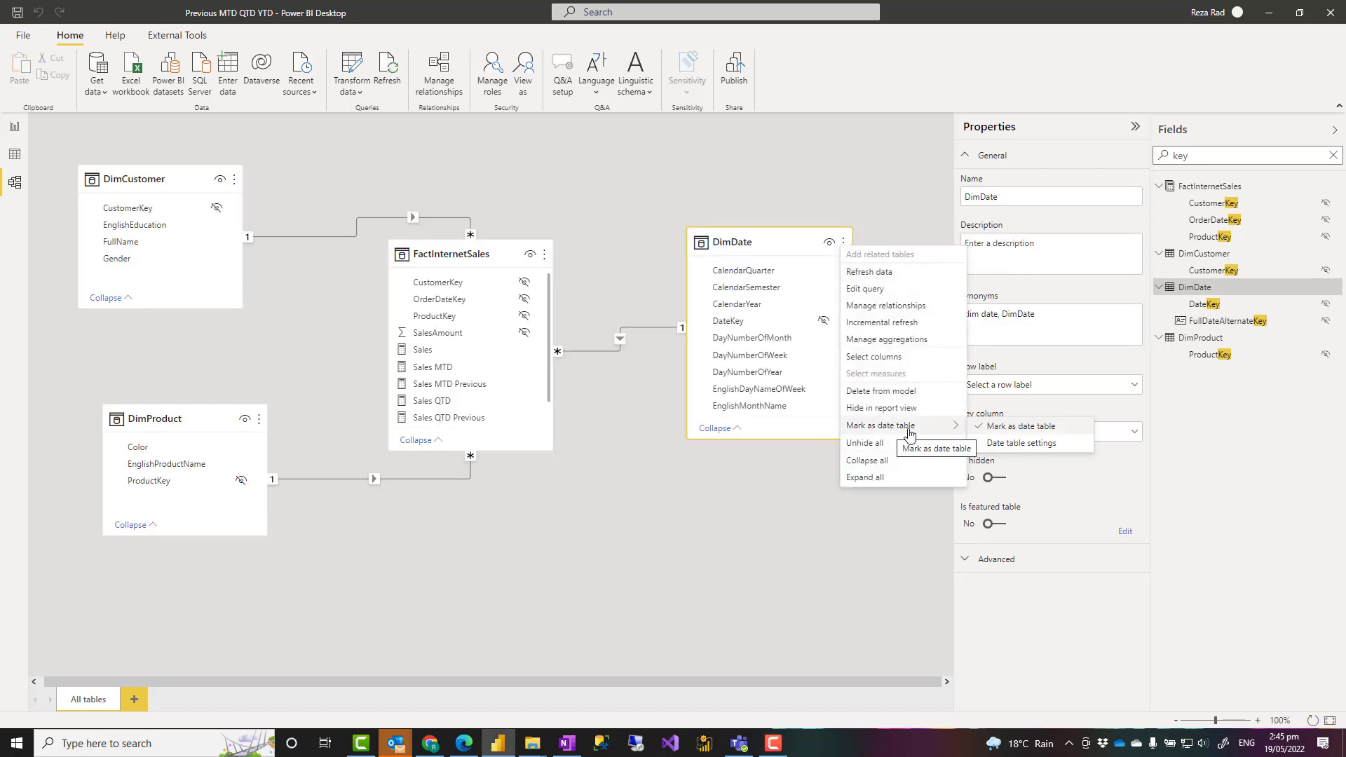
pyautogui.click(1009, 443)
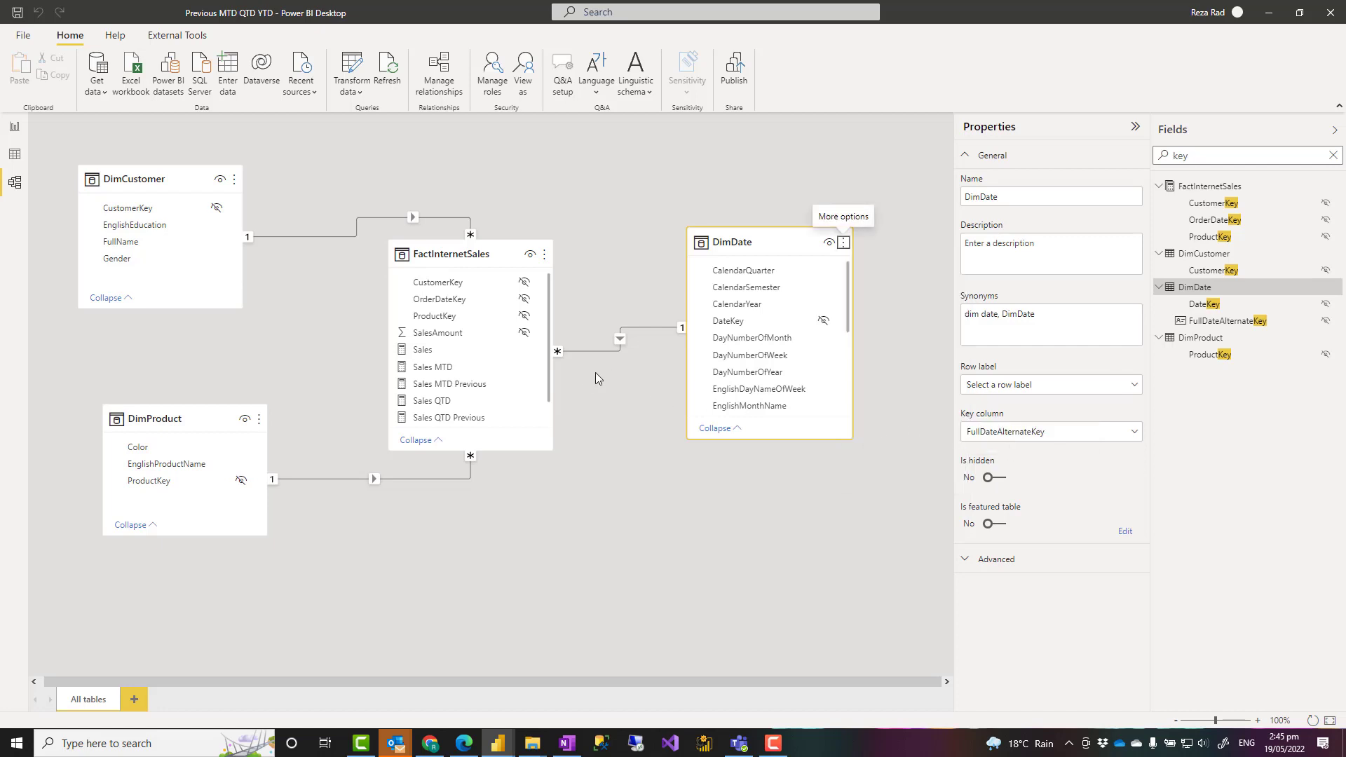
pyautogui.click(571, 350)
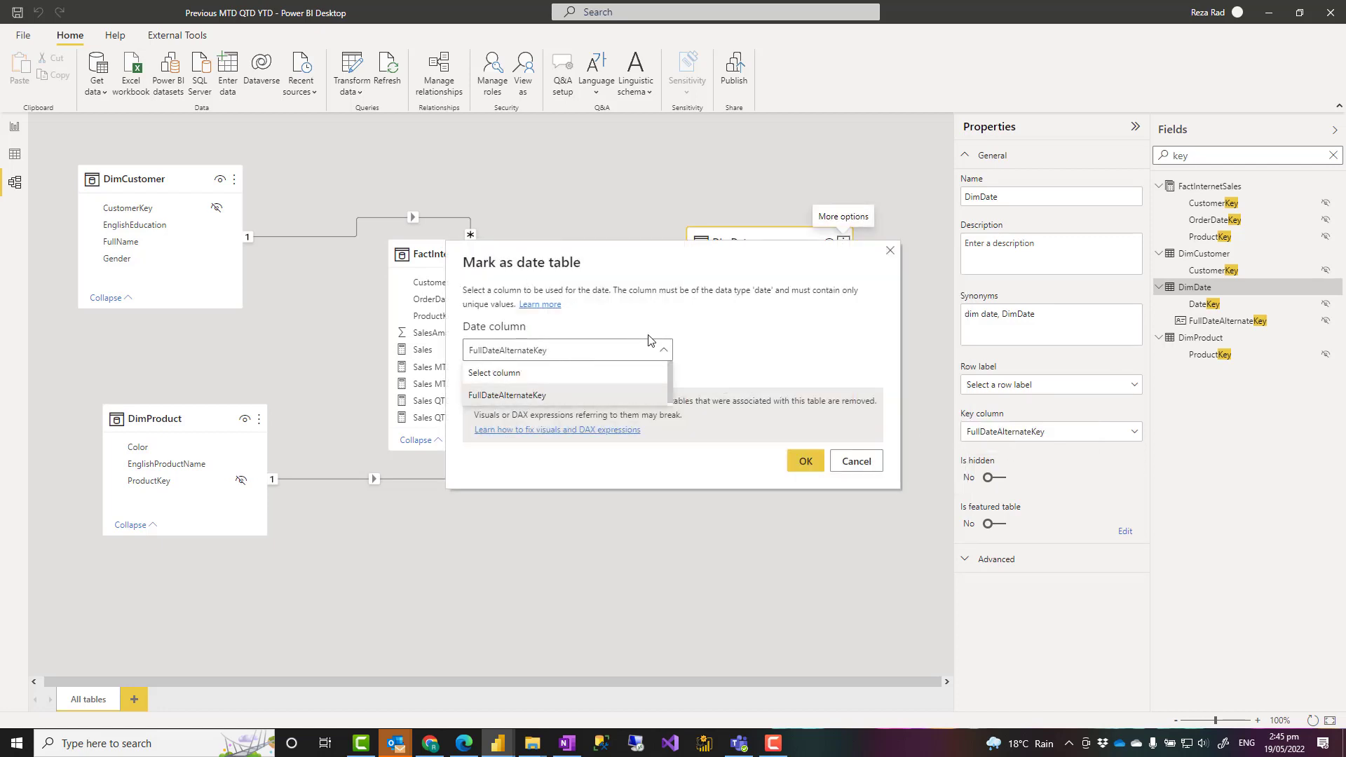
pyautogui.click(686, 331)
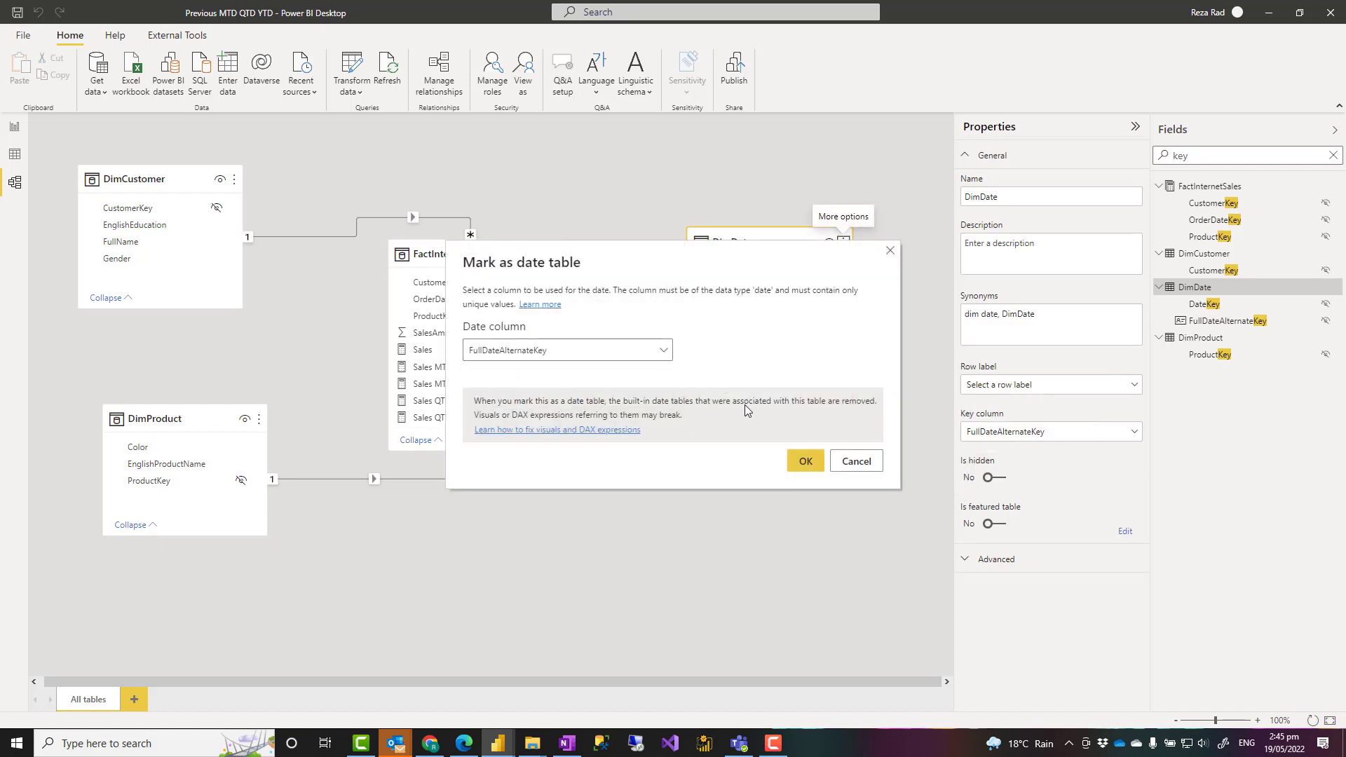
pyautogui.click(848, 463)
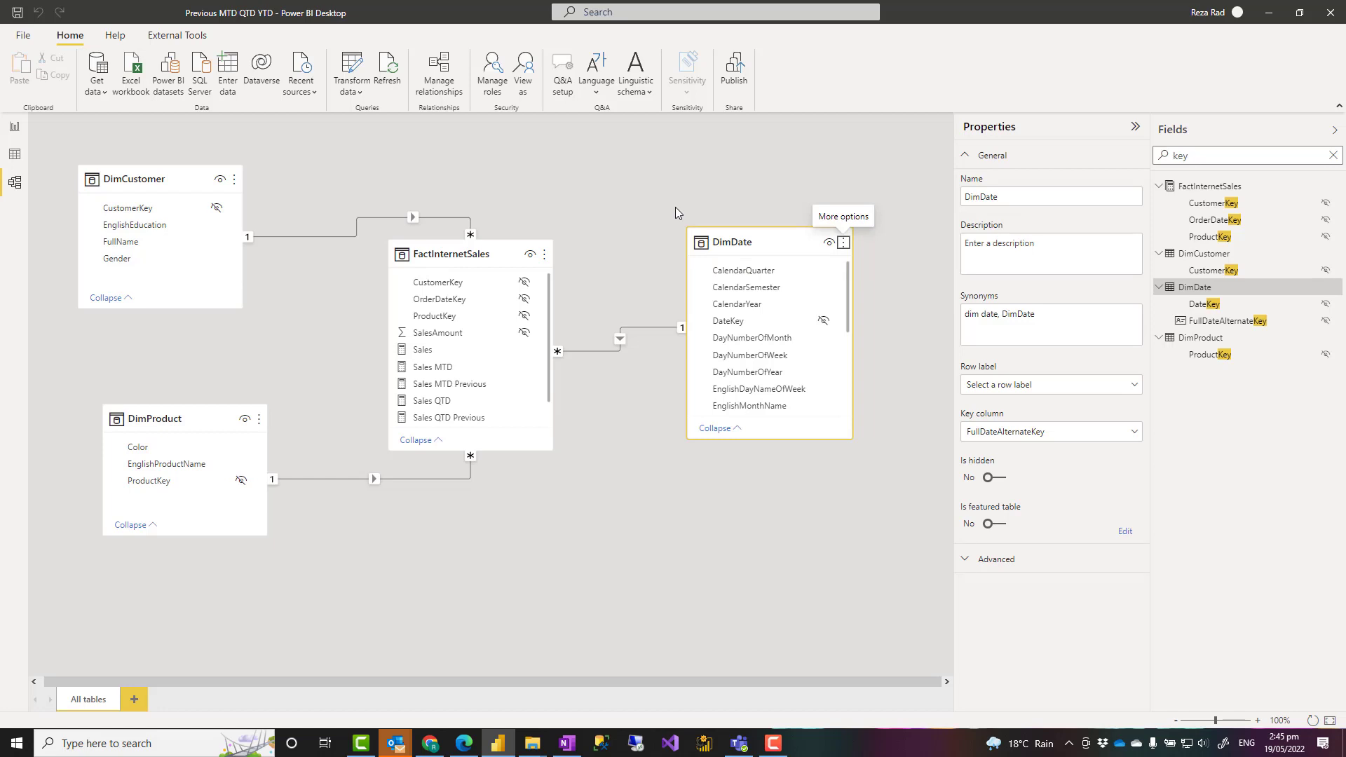
pyautogui.click(738, 195)
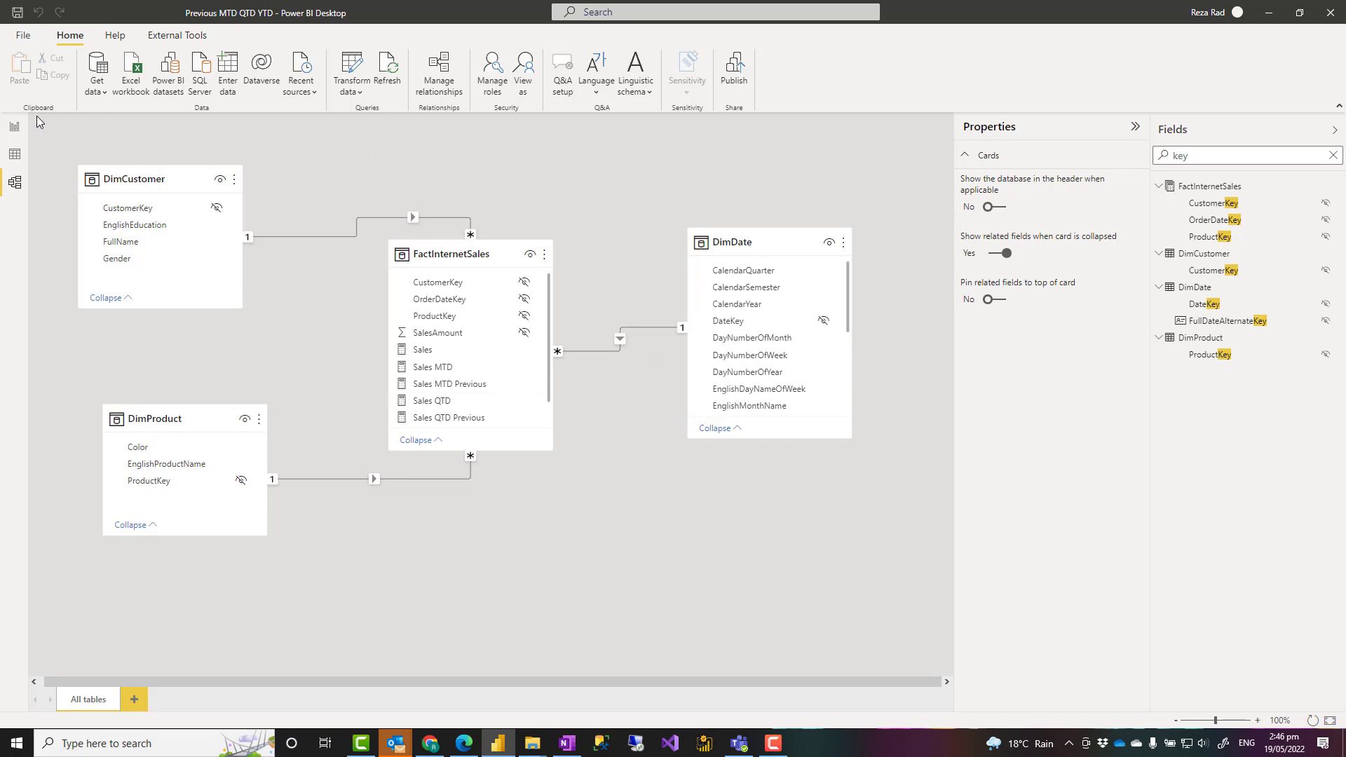
# Step: Return to the report, go to the table's first rows and display the Sales measure's formula enlarged
pyautogui.click(15, 130)
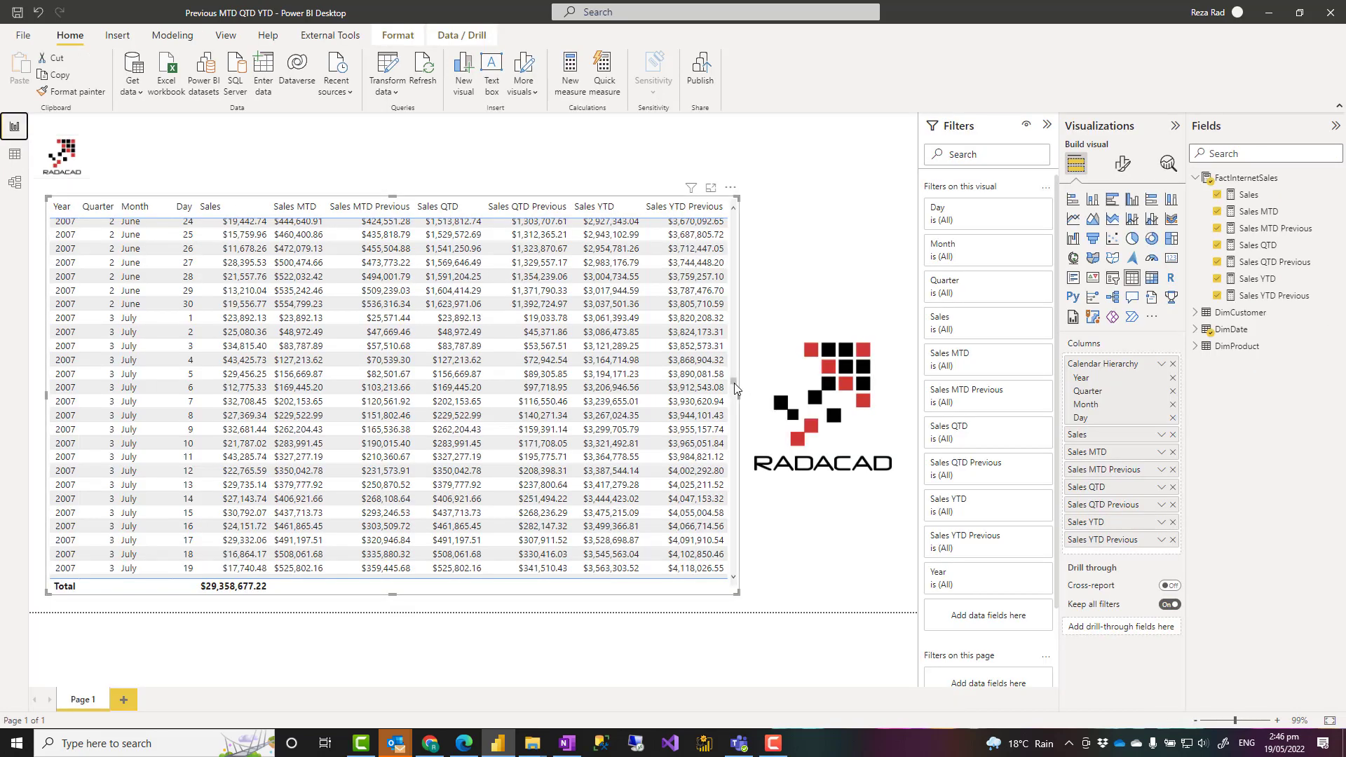
pyautogui.moveTo(734, 386); pyautogui.dragTo(742, 210)
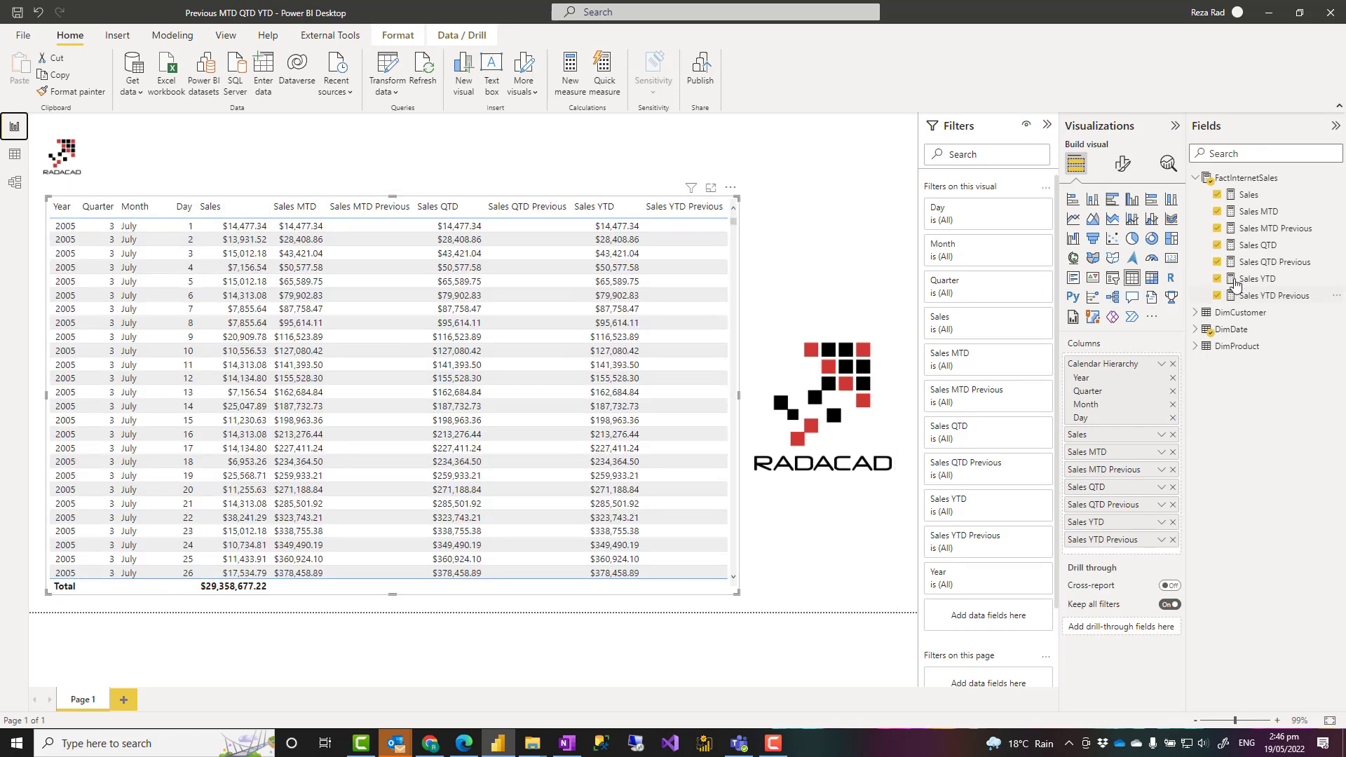
pyautogui.click(1249, 197)
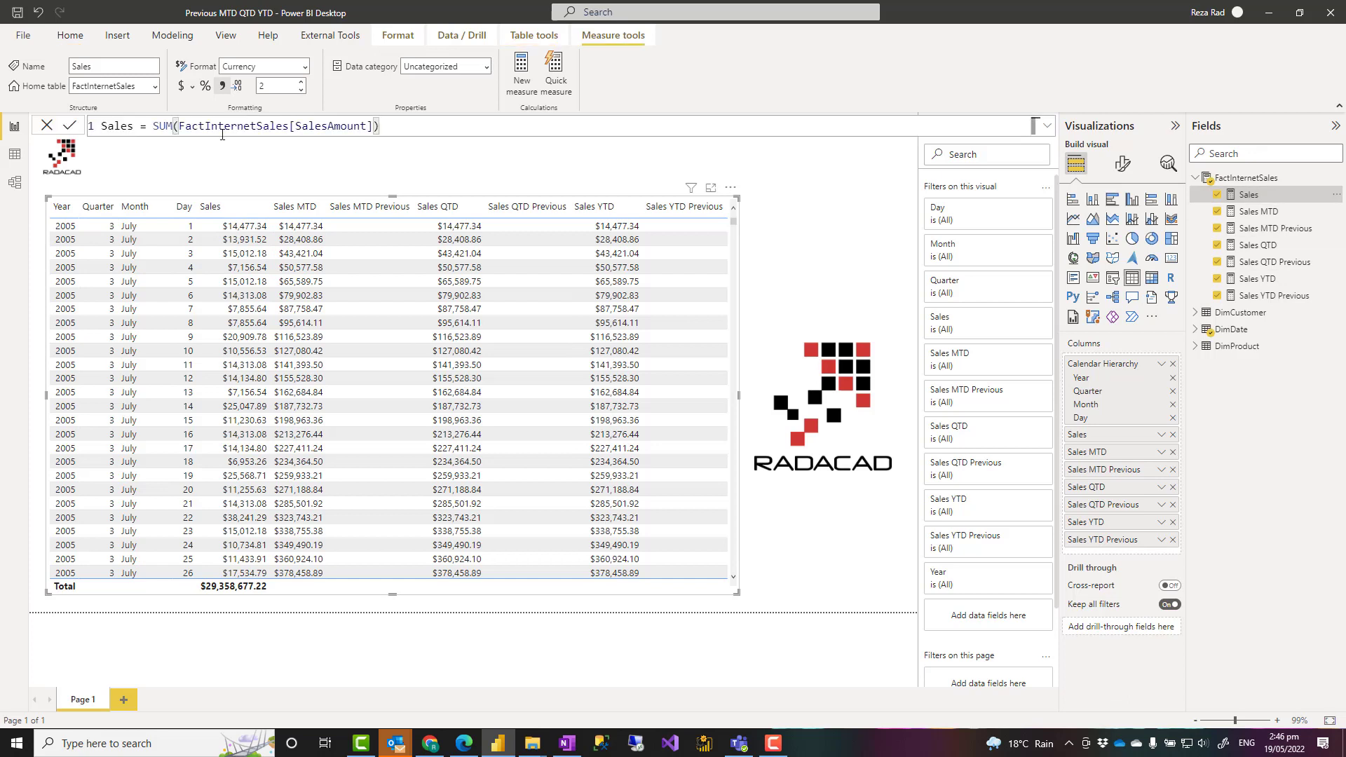
pyautogui.scroll(2, 219, 131)
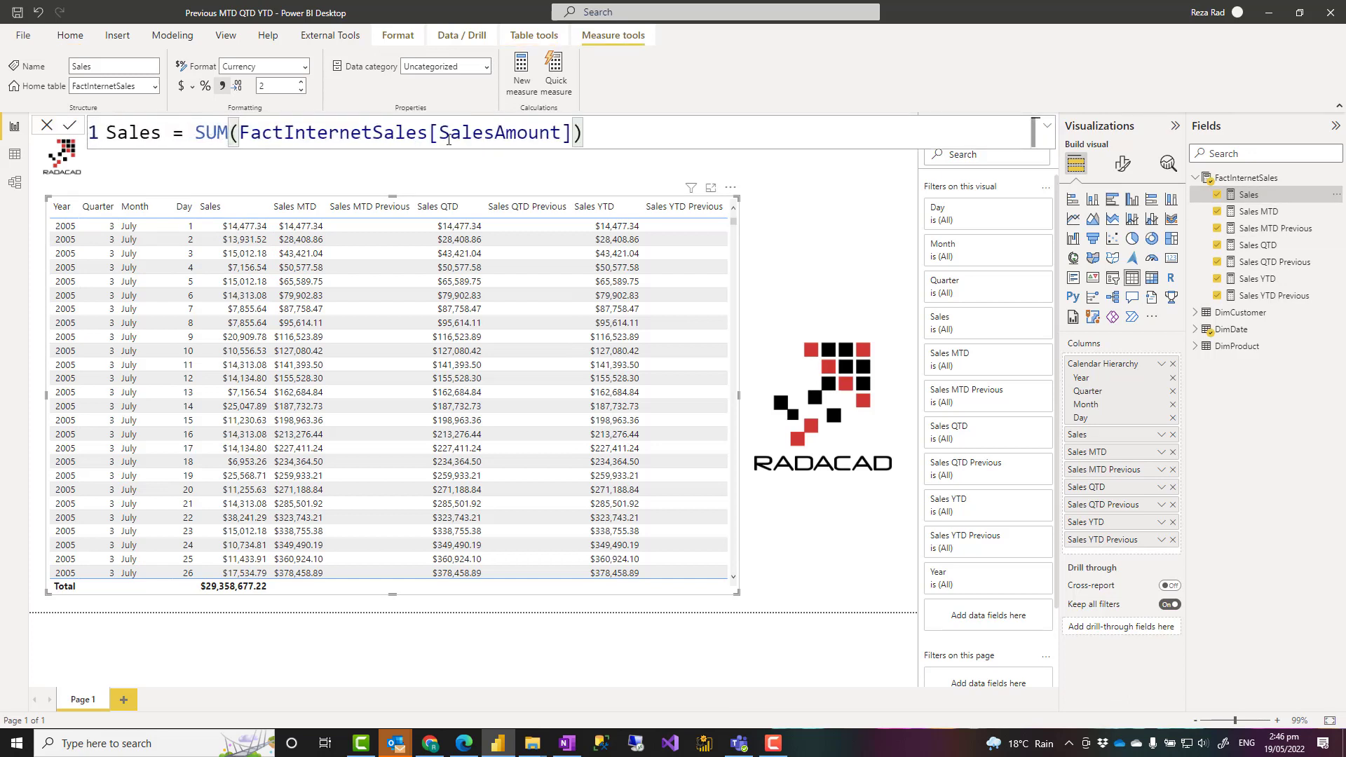
# Step: Examine the Sales MTD measure's formula, highlighting CALCULATE, the [Sales] expression and the DATESMTD date column
pyautogui.click(1258, 211)
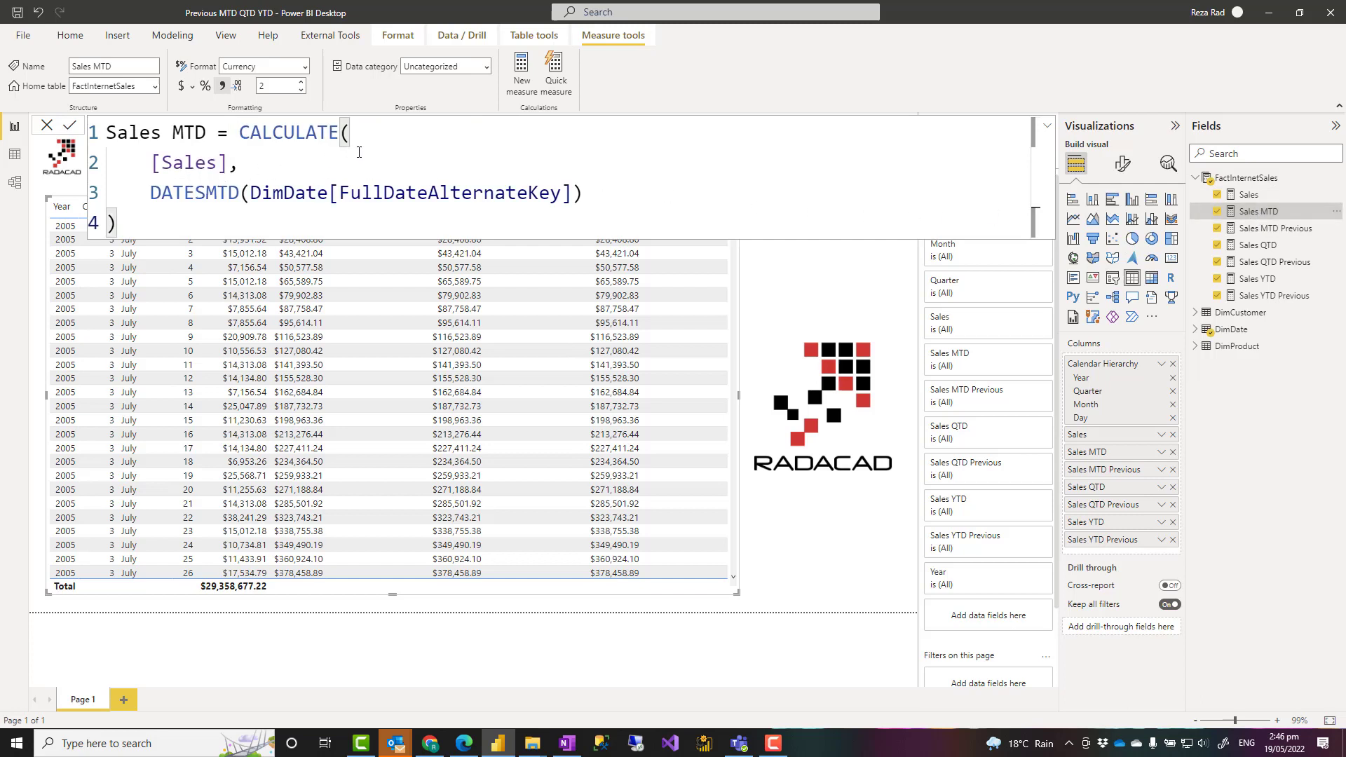
pyautogui.doubleClick(306, 136)
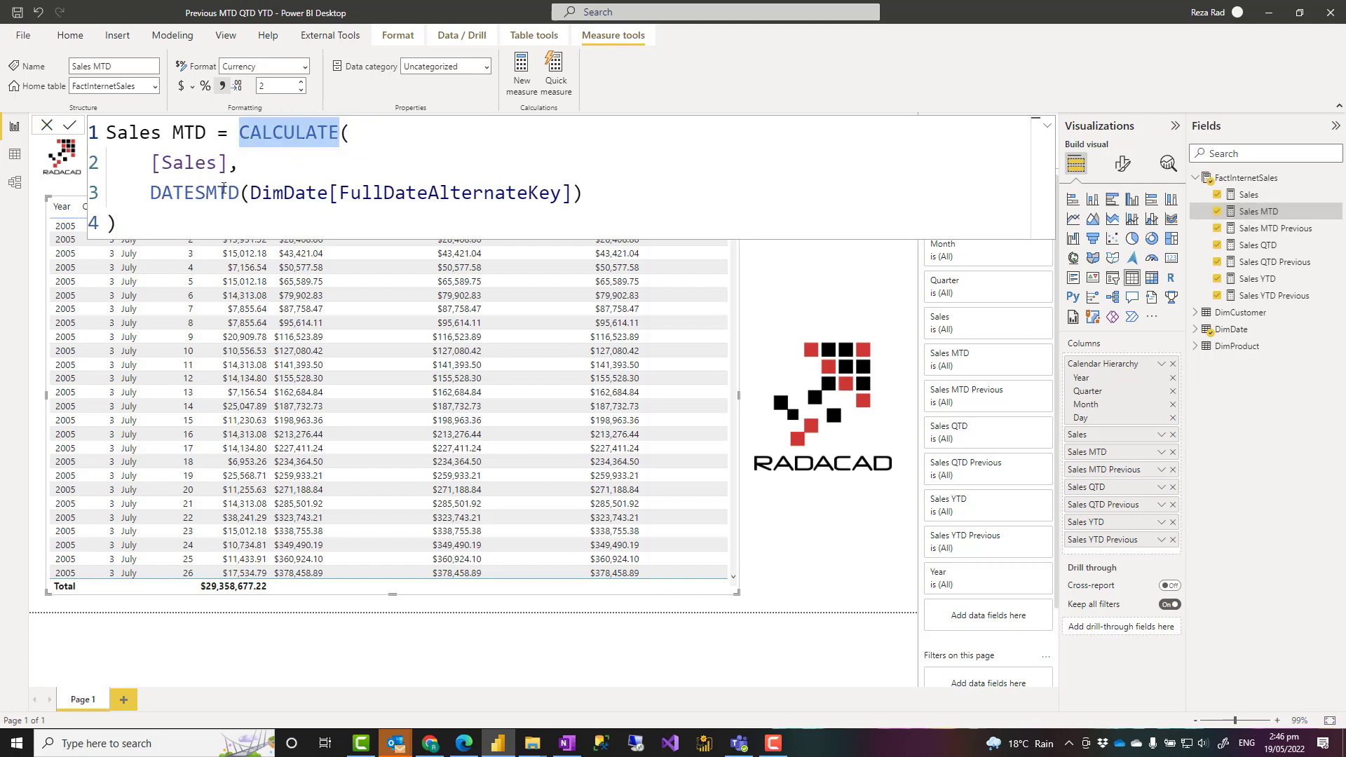
pyautogui.moveTo(152, 169); pyautogui.dragTo(228, 168)
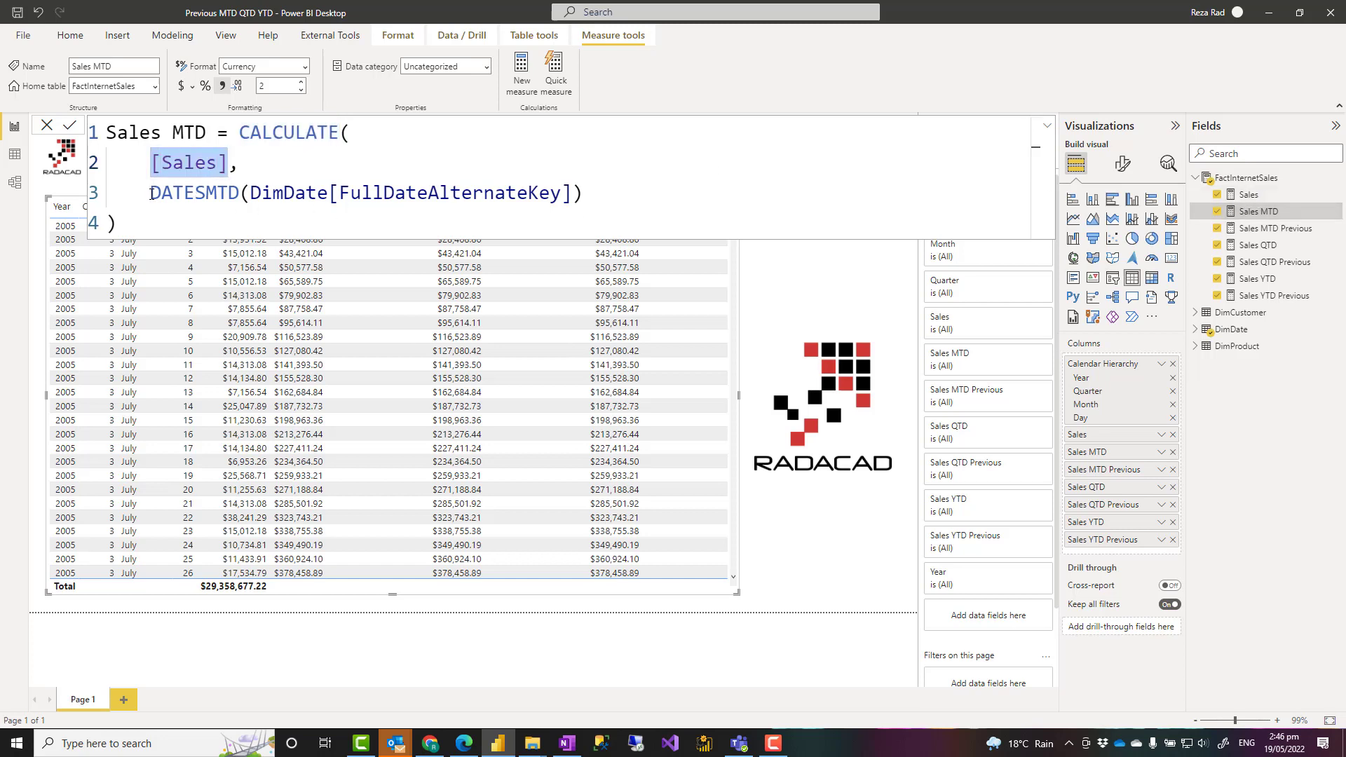
pyautogui.moveTo(151, 194); pyautogui.dragTo(576, 193)
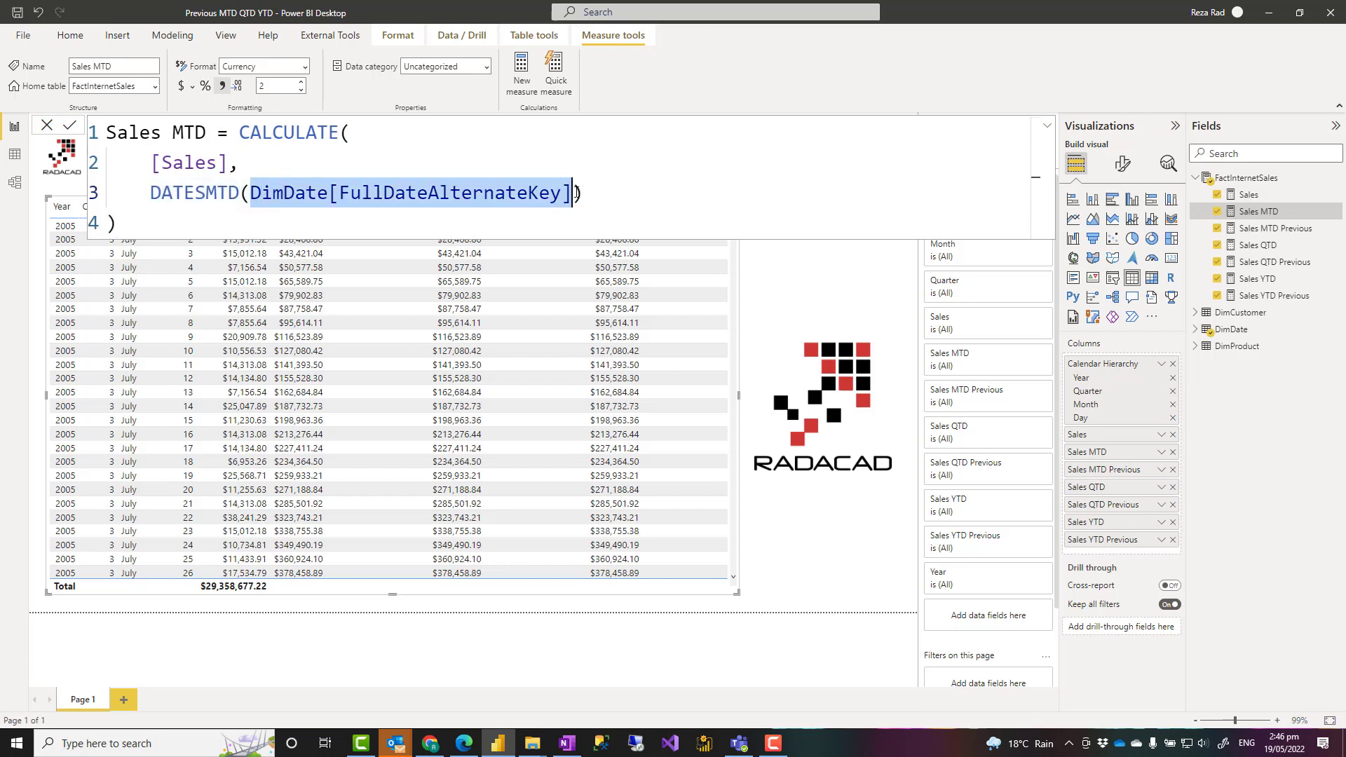
pyautogui.click(233, 220)
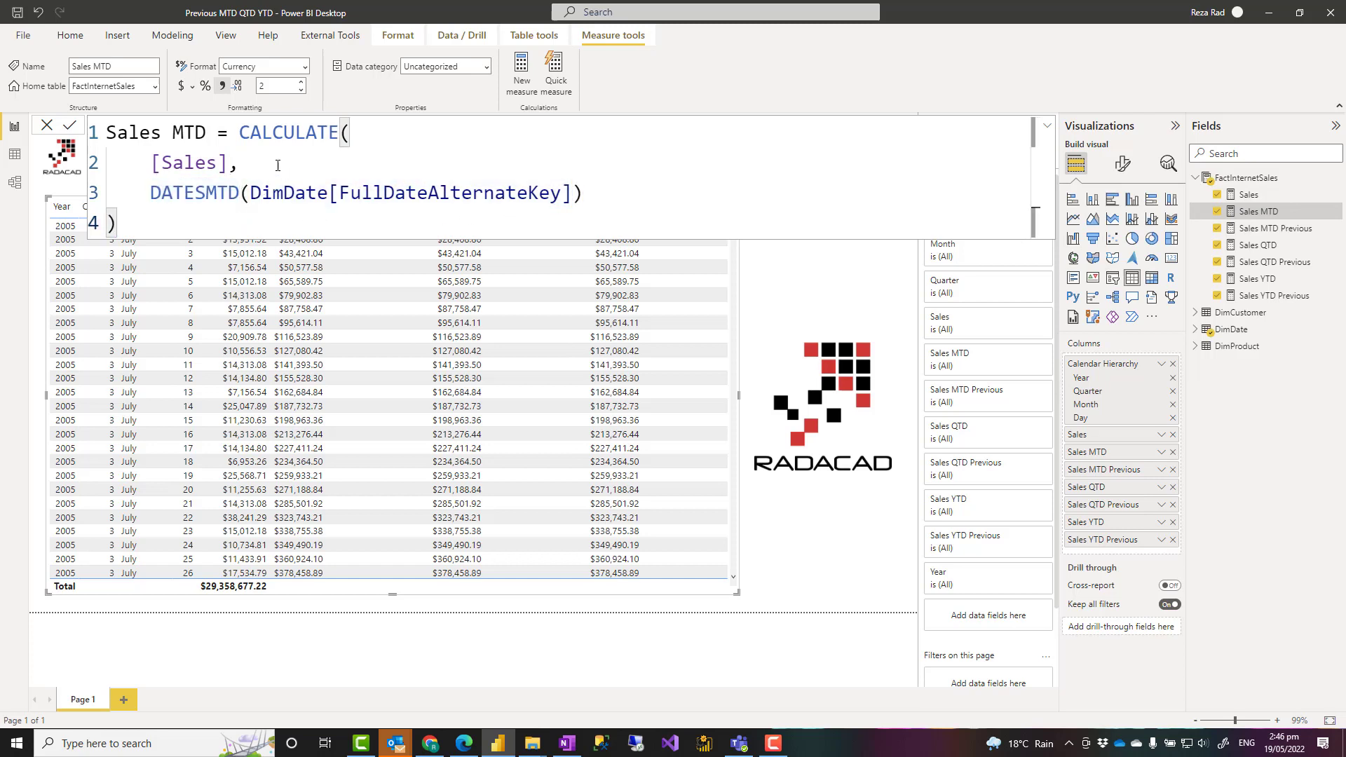
# Step: Examine the Sales QTD formula, highlighting QTD in its date function, and display the Sales YTD formula
pyautogui.click(1191, 245)
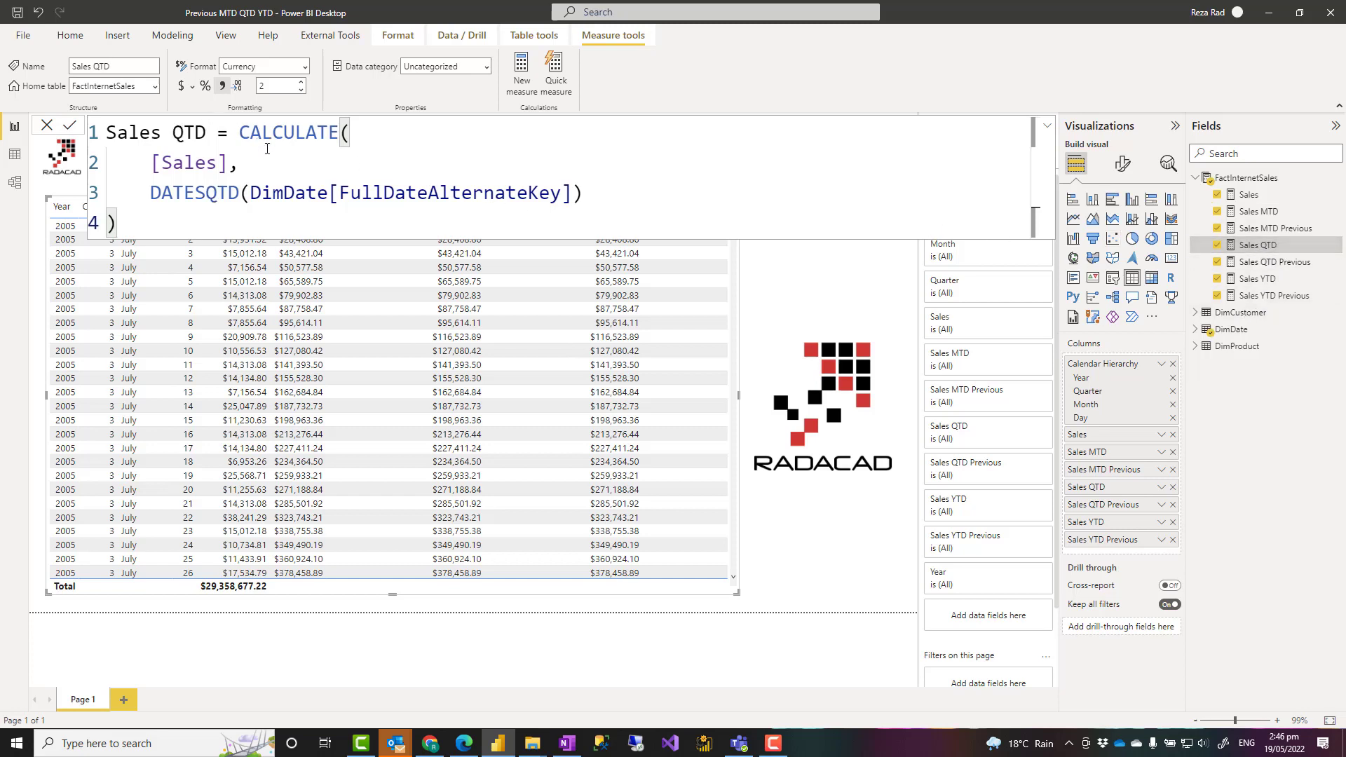
pyautogui.moveTo(205, 194); pyautogui.dragTo(239, 195)
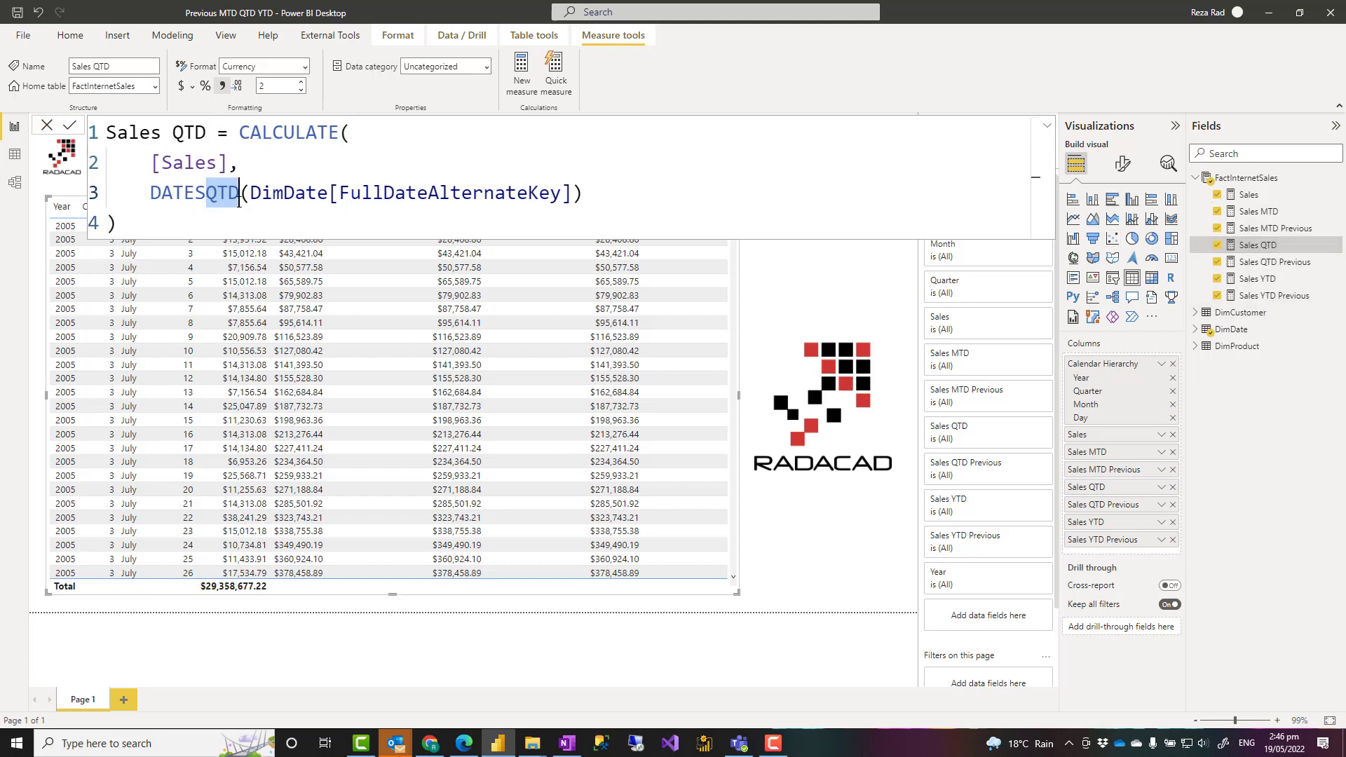
pyautogui.click(1250, 280)
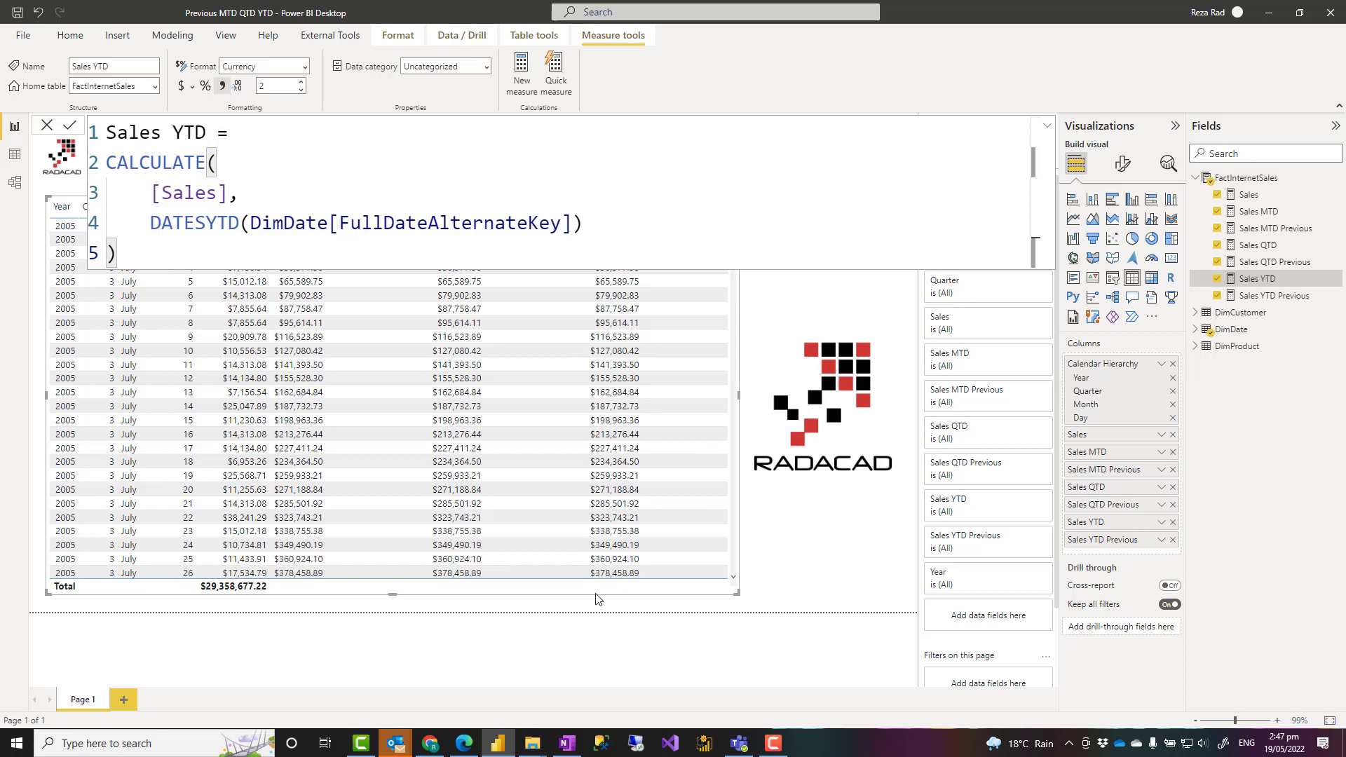
# Step: Collapse the formula display and mark the 8 July 2005 row and the range of days 1 to 8
pyautogui.click(1048, 127)
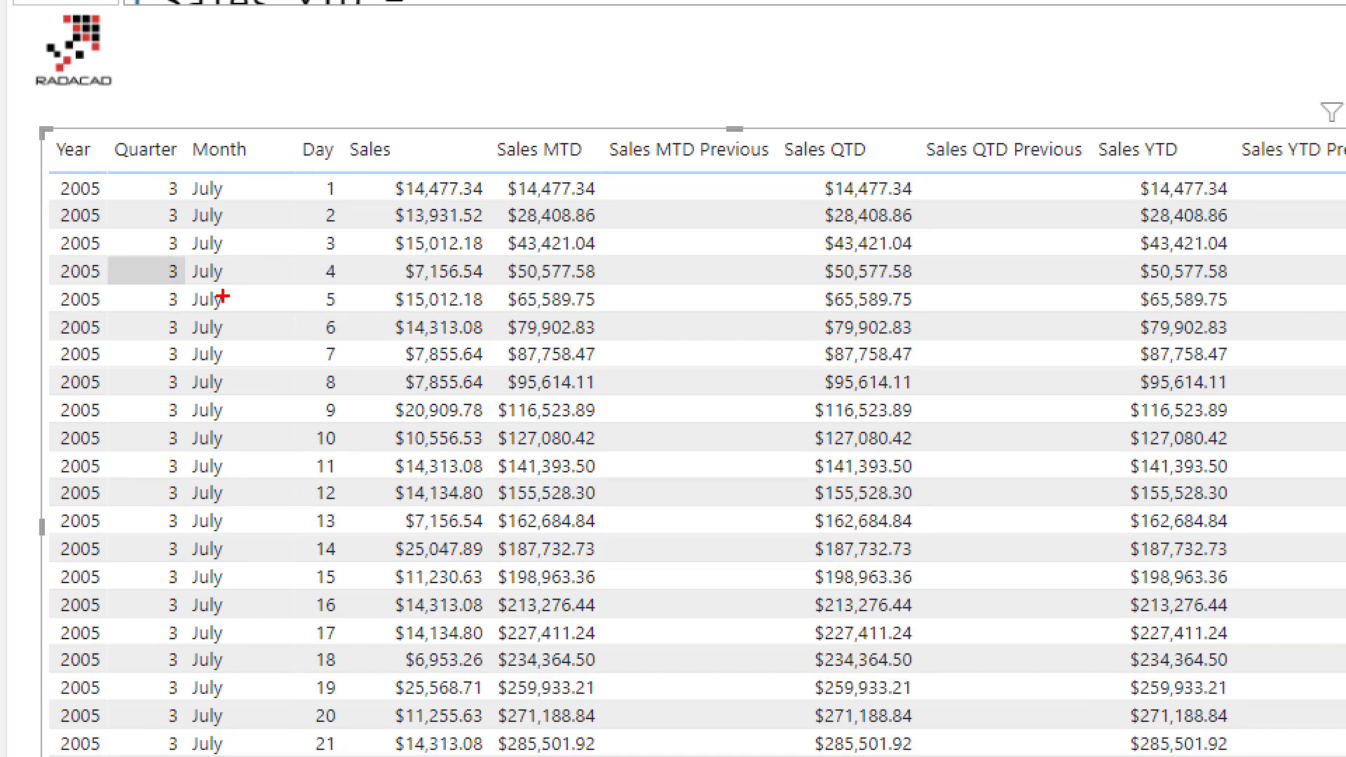
pyautogui.moveTo(46, 371); pyautogui.dragTo(1323, 400)
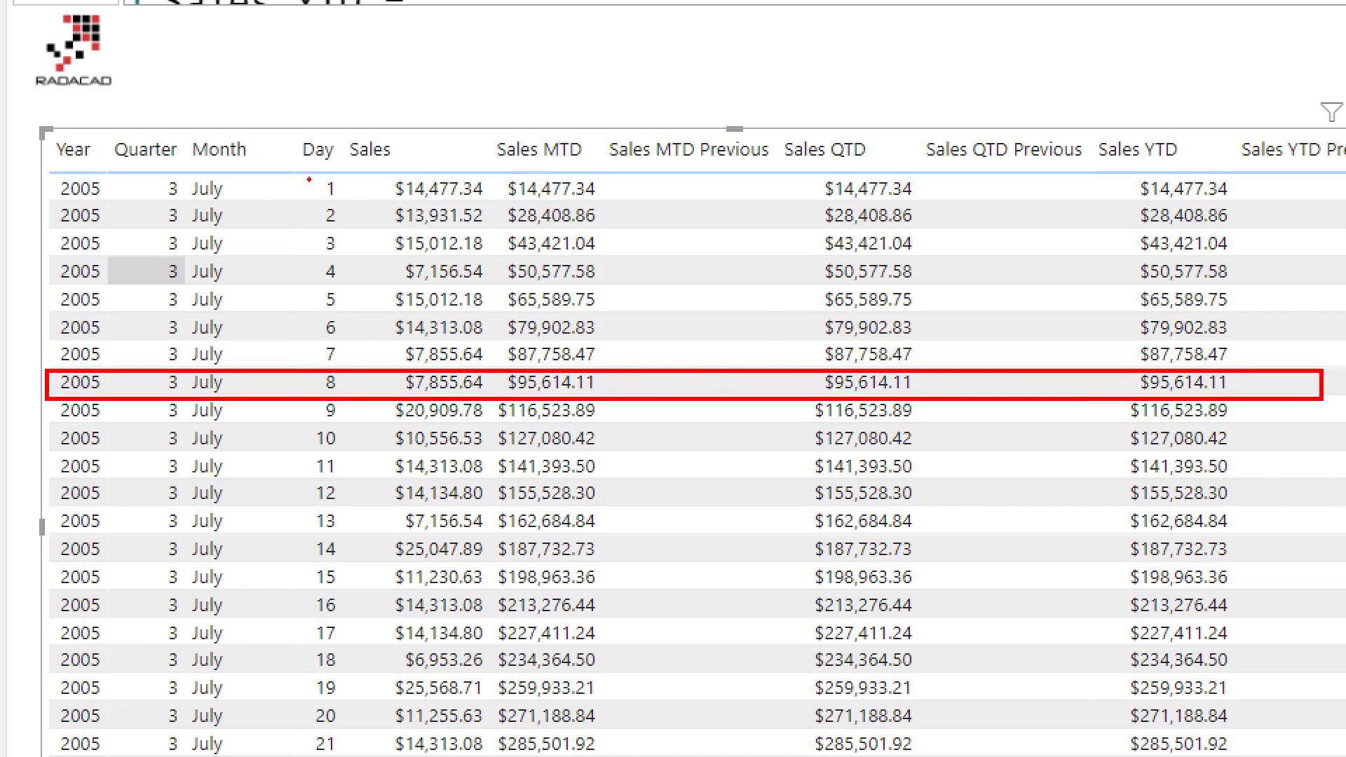
pyautogui.moveTo(310, 179)
pyautogui.mouseDown()
pyautogui.moveTo(272, 262)
pyautogui.moveTo(292, 385)
pyautogui.mouseUp()
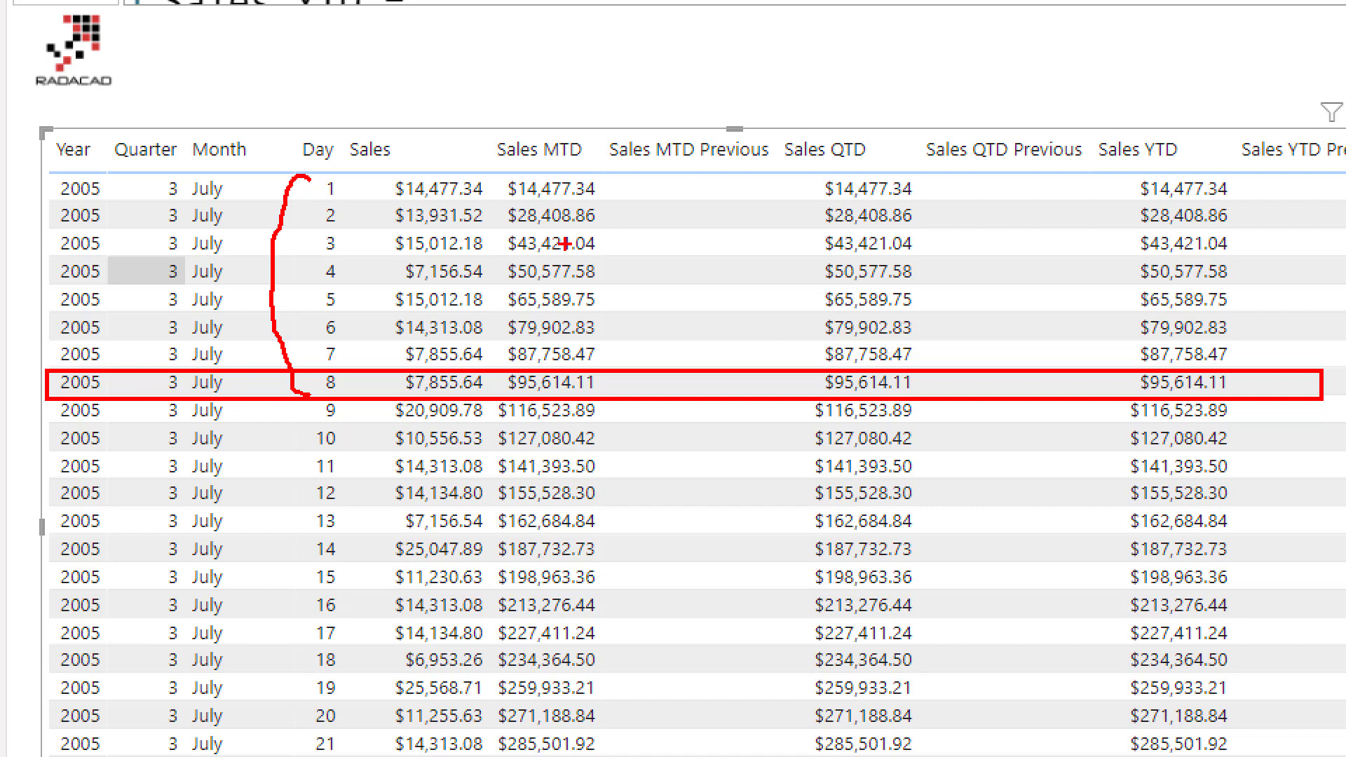
# Step: Mark the 8 July 2005 Sales MTD value and the Sales values for 1 to 8 July, then clear the annotations
pyautogui.moveTo(502, 372)
pyautogui.mouseDown()
pyautogui.moveTo(540, 398)
pyautogui.moveTo(604, 397)
pyautogui.mouseUp()
pyautogui.moveTo(374, 170); pyautogui.dragTo(491, 398)
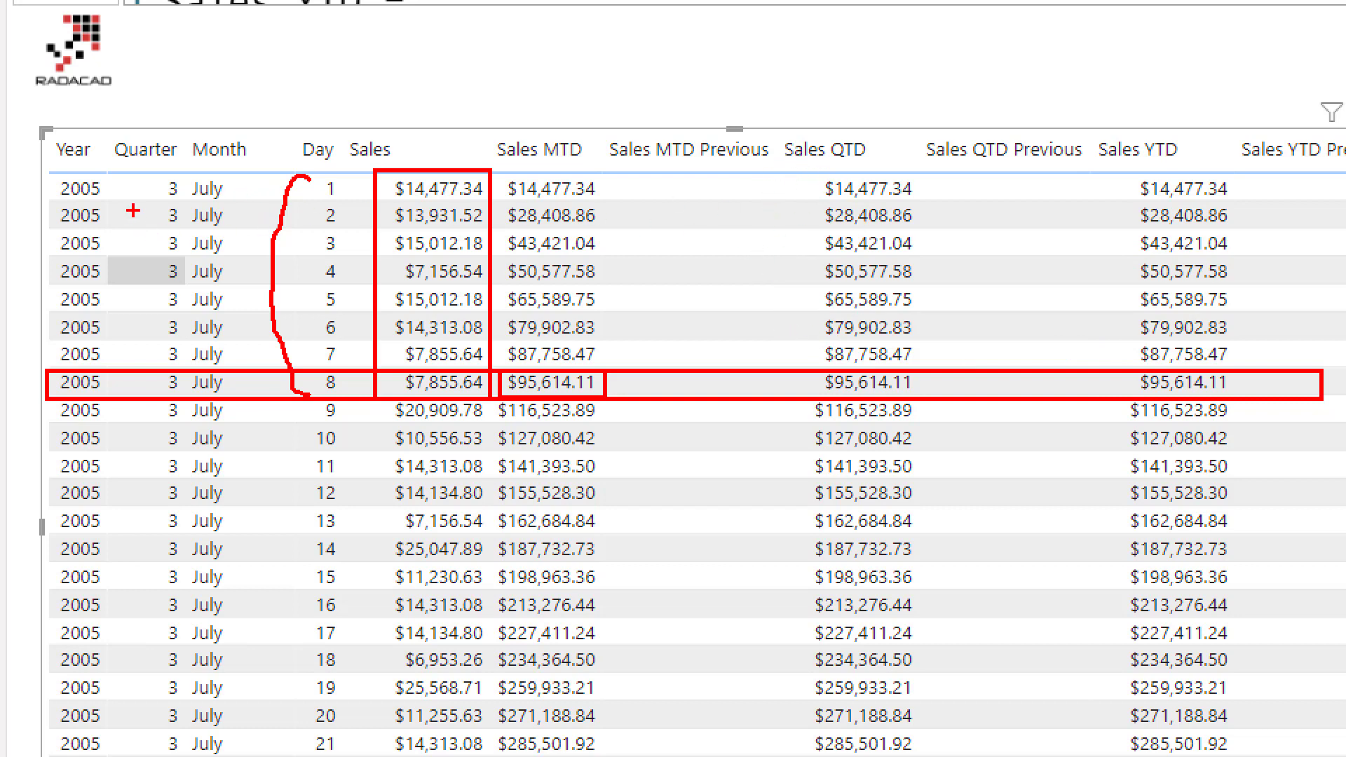
pyautogui.press('Escape')
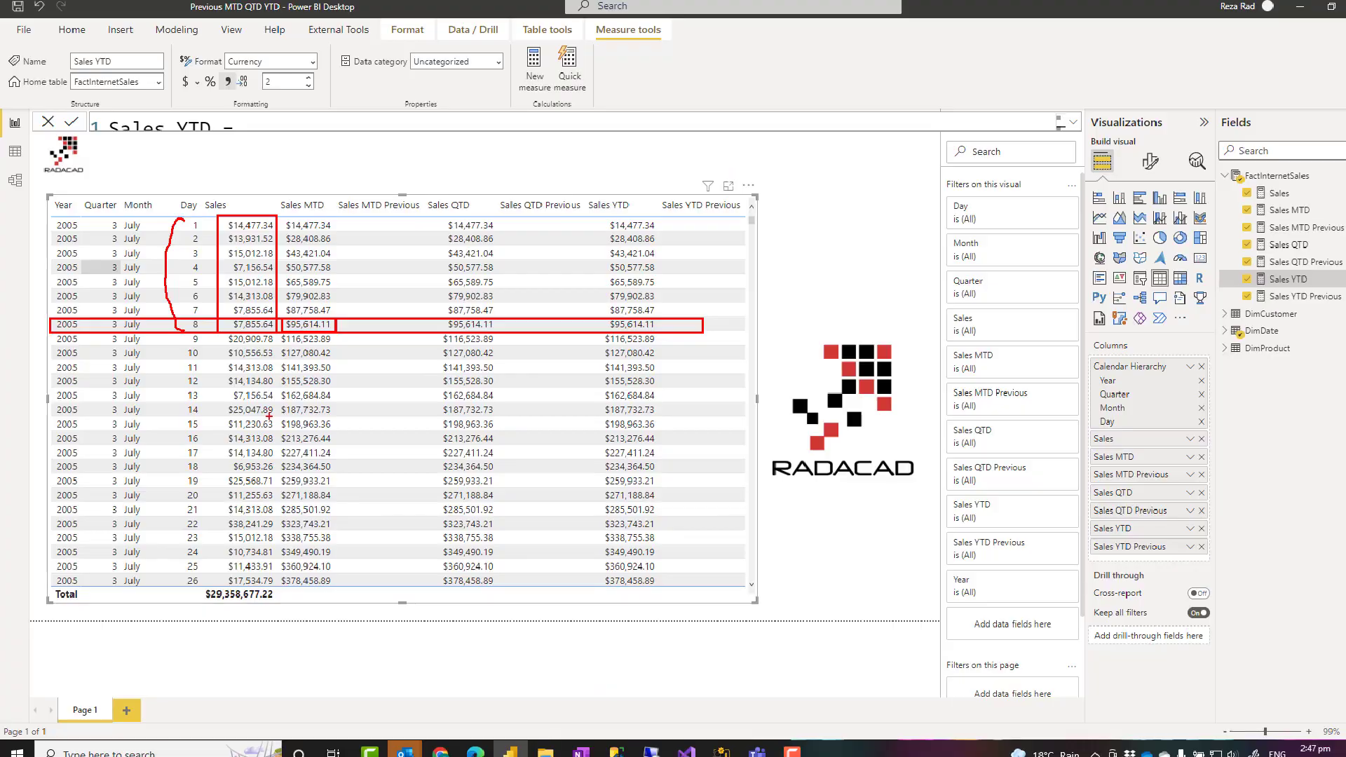
# Step: Go to the end of July 2005 in the table and mark the Sales MTD boundary between 31 July and 1 August
pyautogui.scroll(-7, 238, 447)
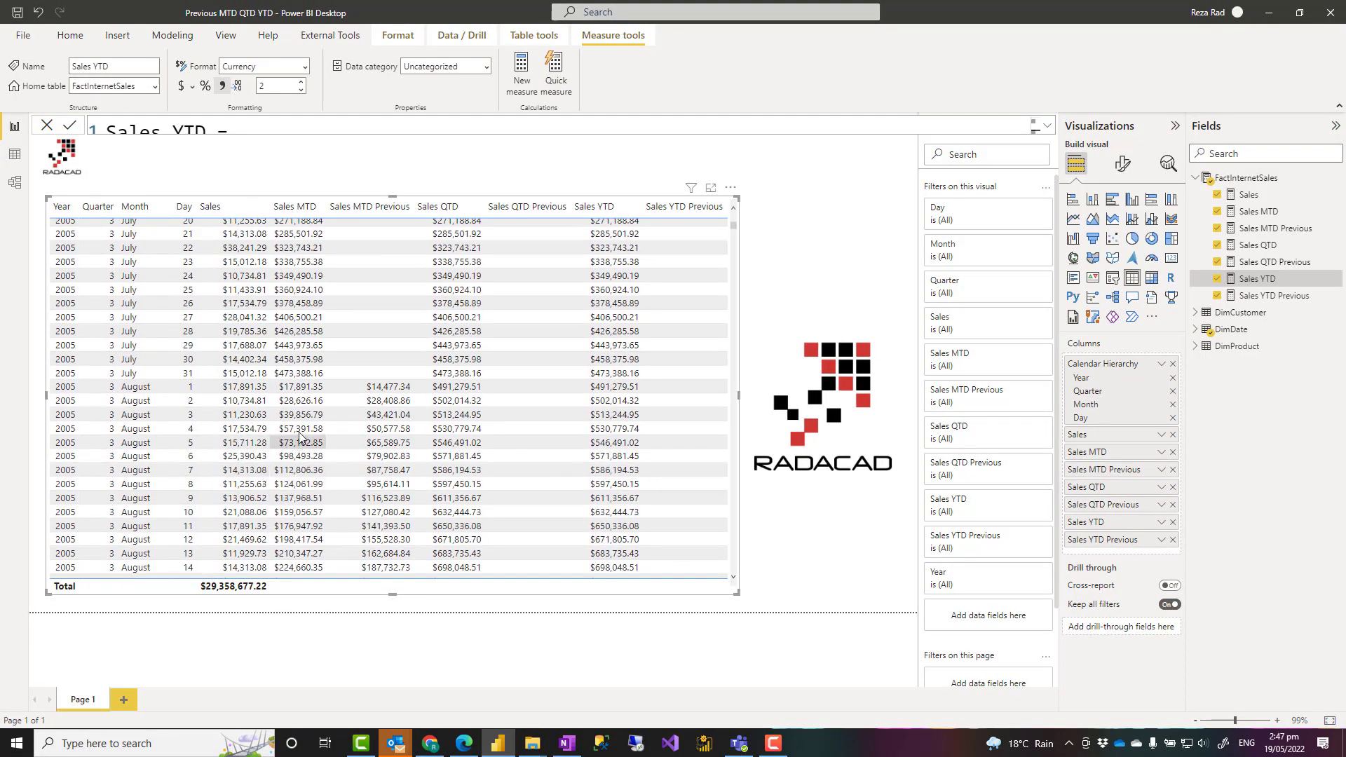
pyautogui.hotkey('ctrl', '1')
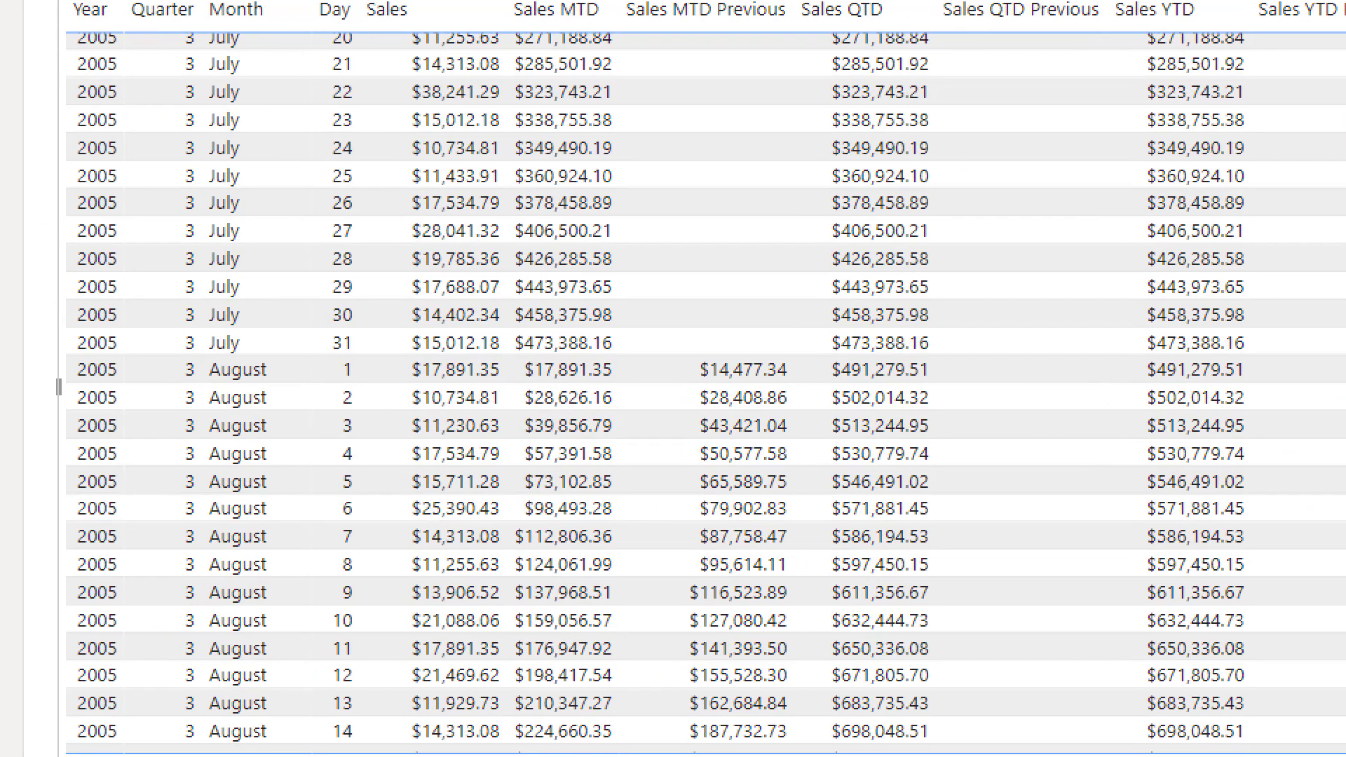
pyautogui.click(428, 400)
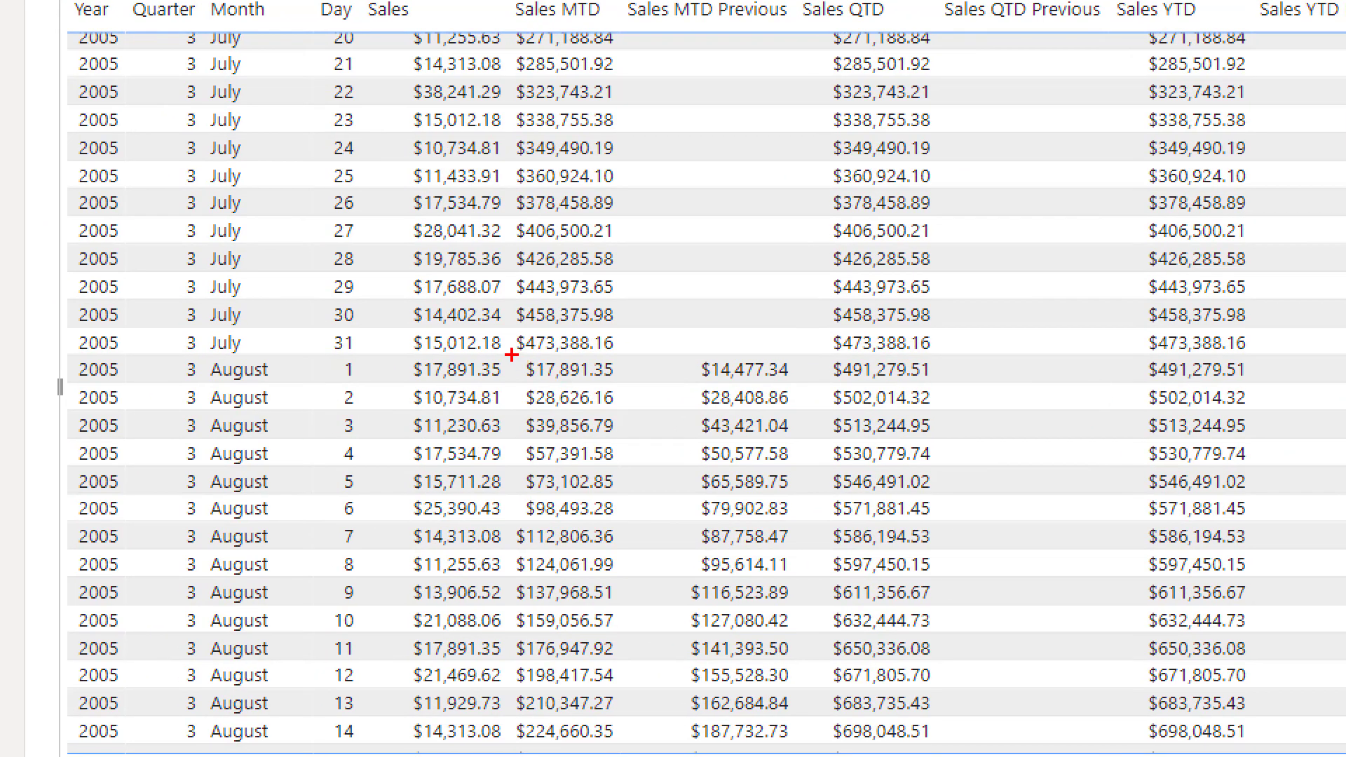
pyautogui.moveTo(511, 355); pyautogui.dragTo(622, 350)
pyautogui.press('Escape')
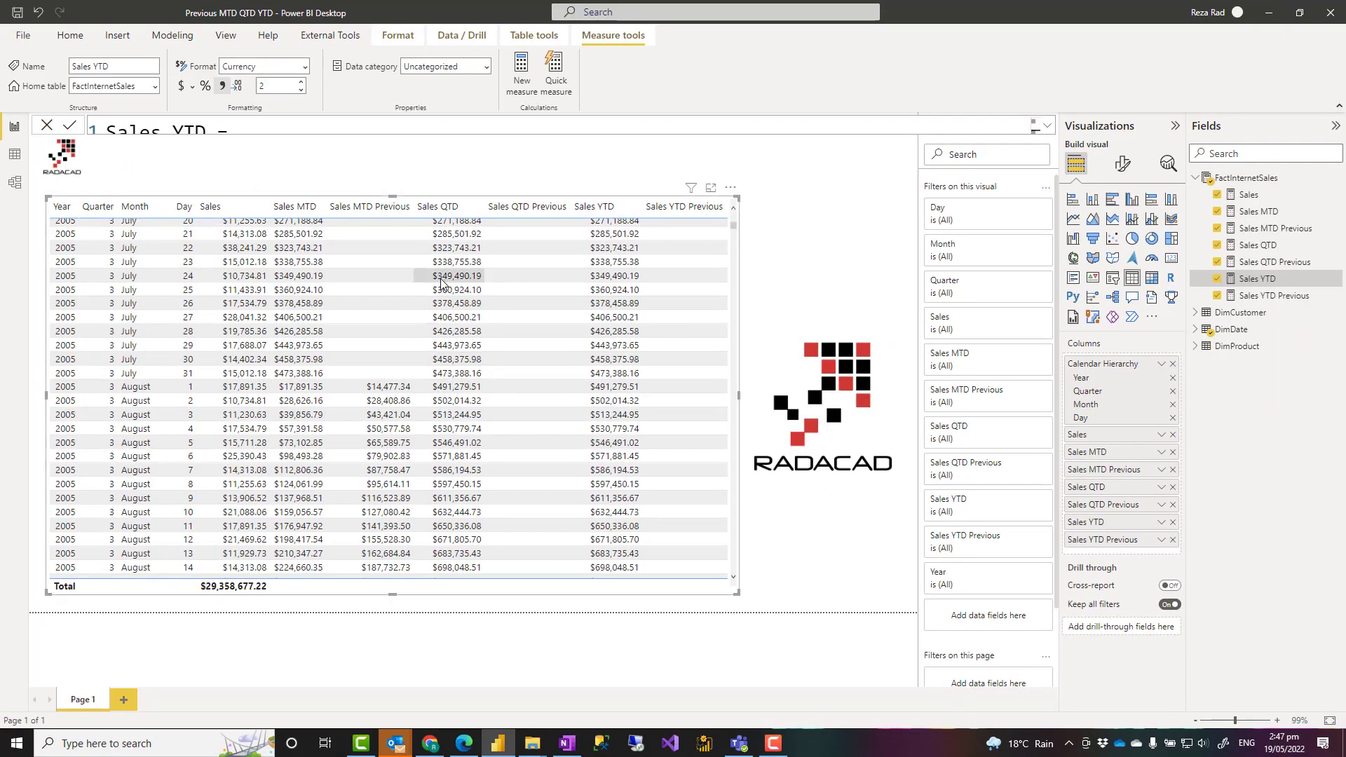
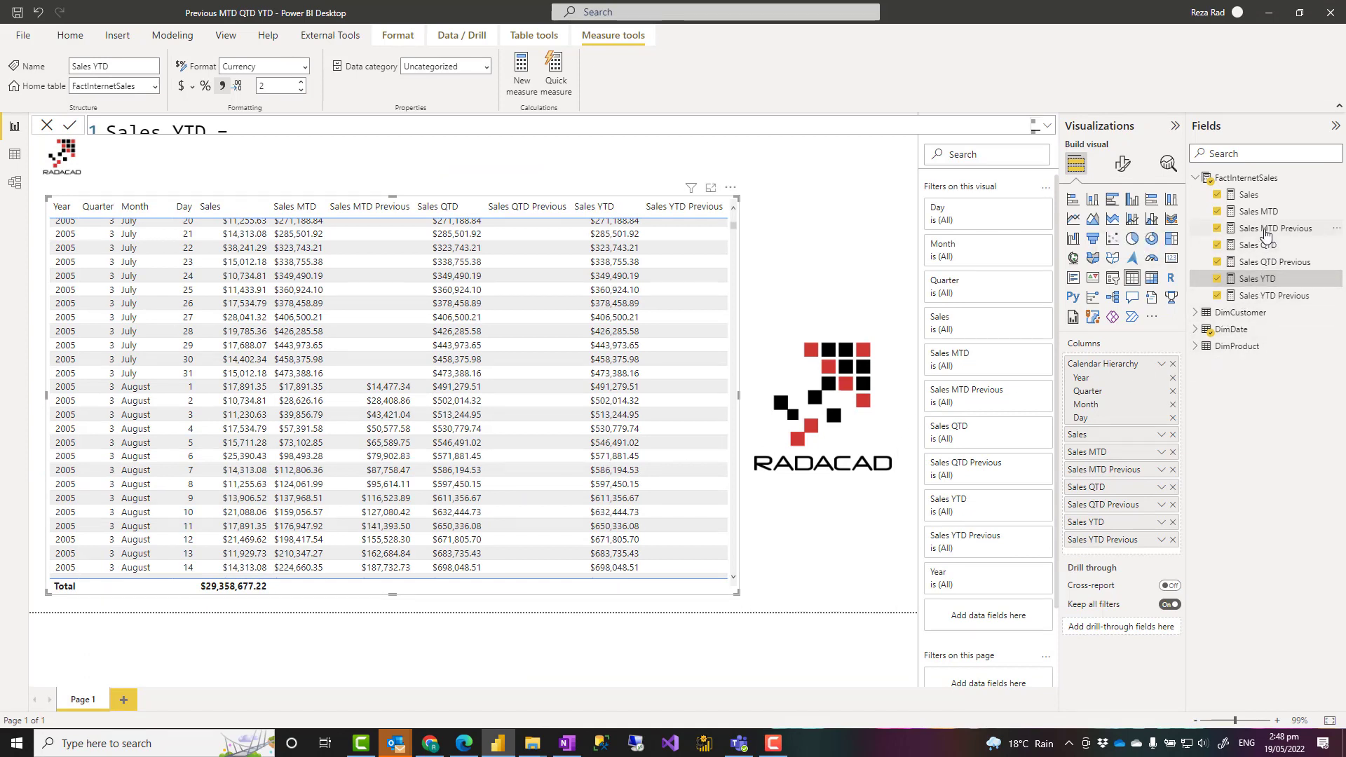
# Step: Display the full Sales MTD Previous formula and examine its CALCULATE function, [Sales MTD] expression and DATEADD function
pyautogui.click(1265, 231)
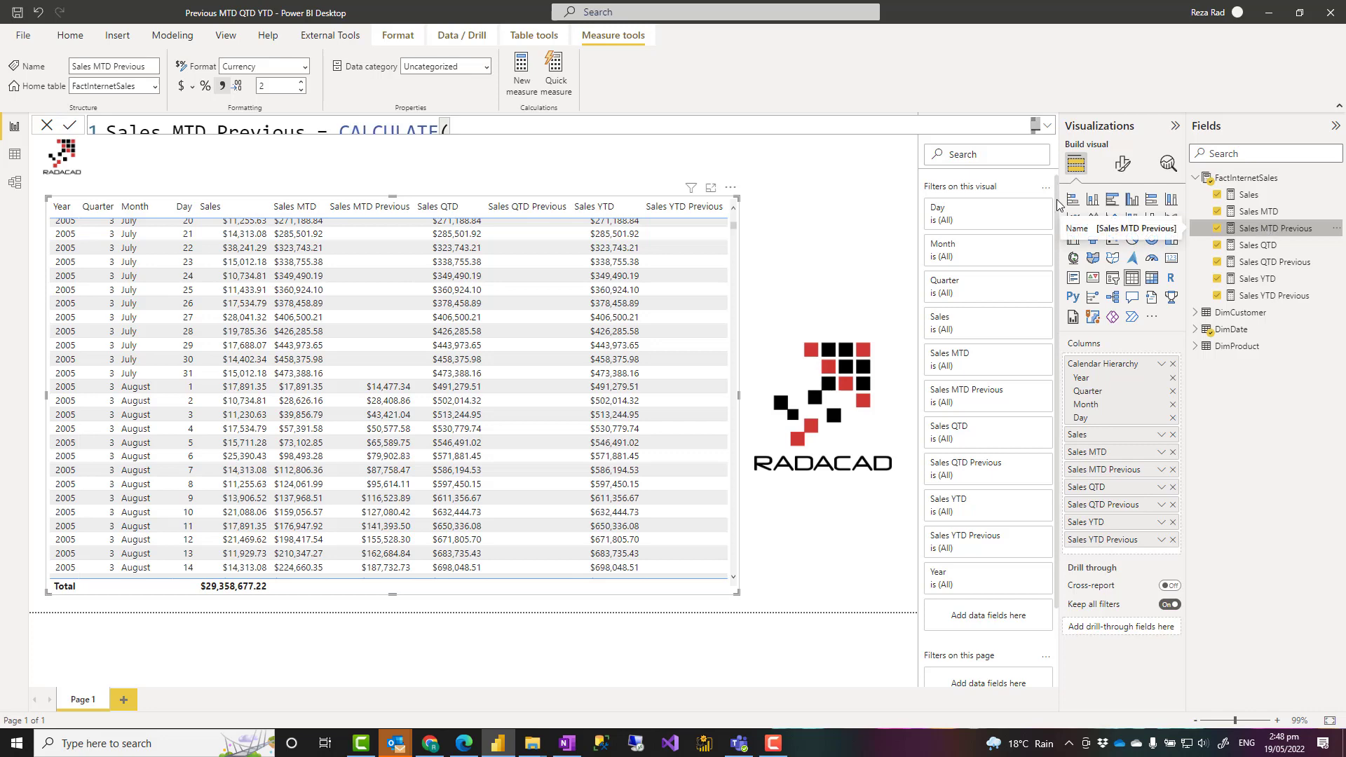
pyautogui.click(1046, 129)
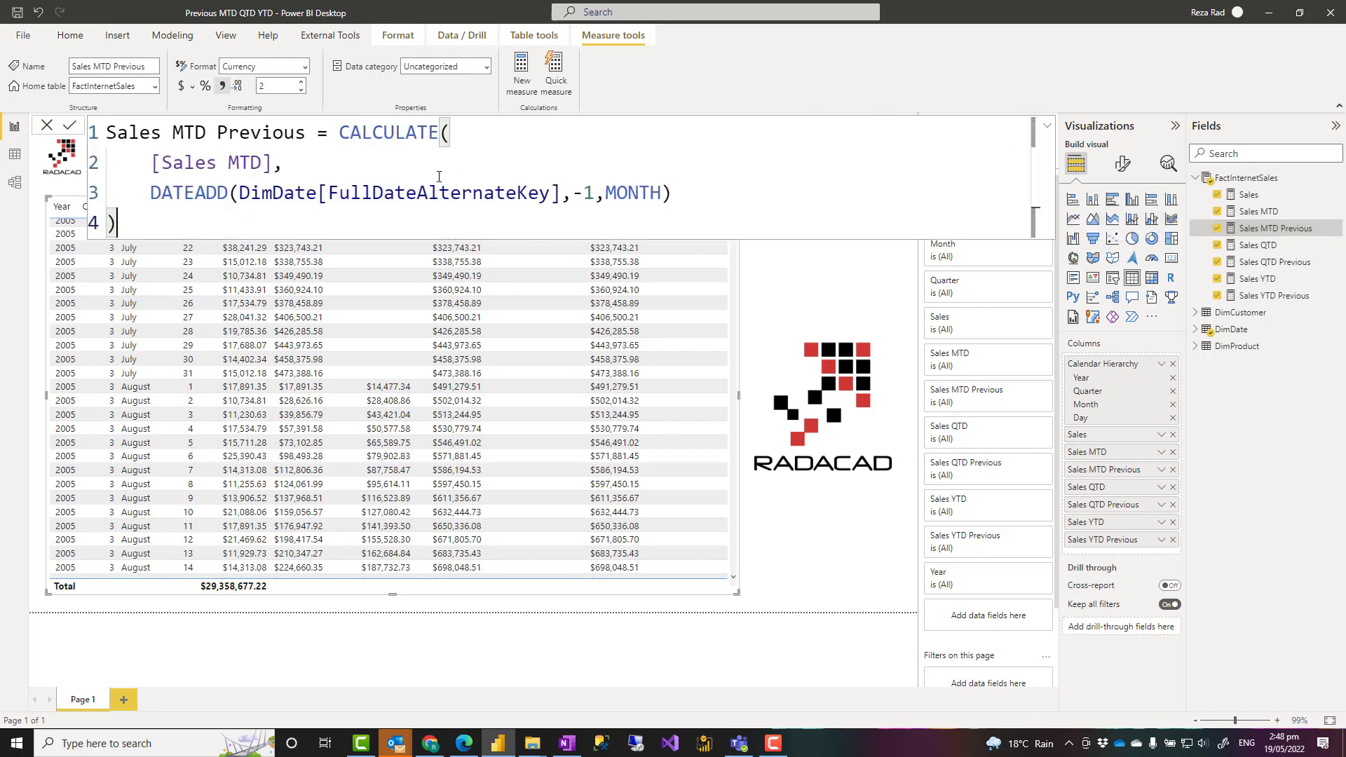
pyautogui.click(284, 163)
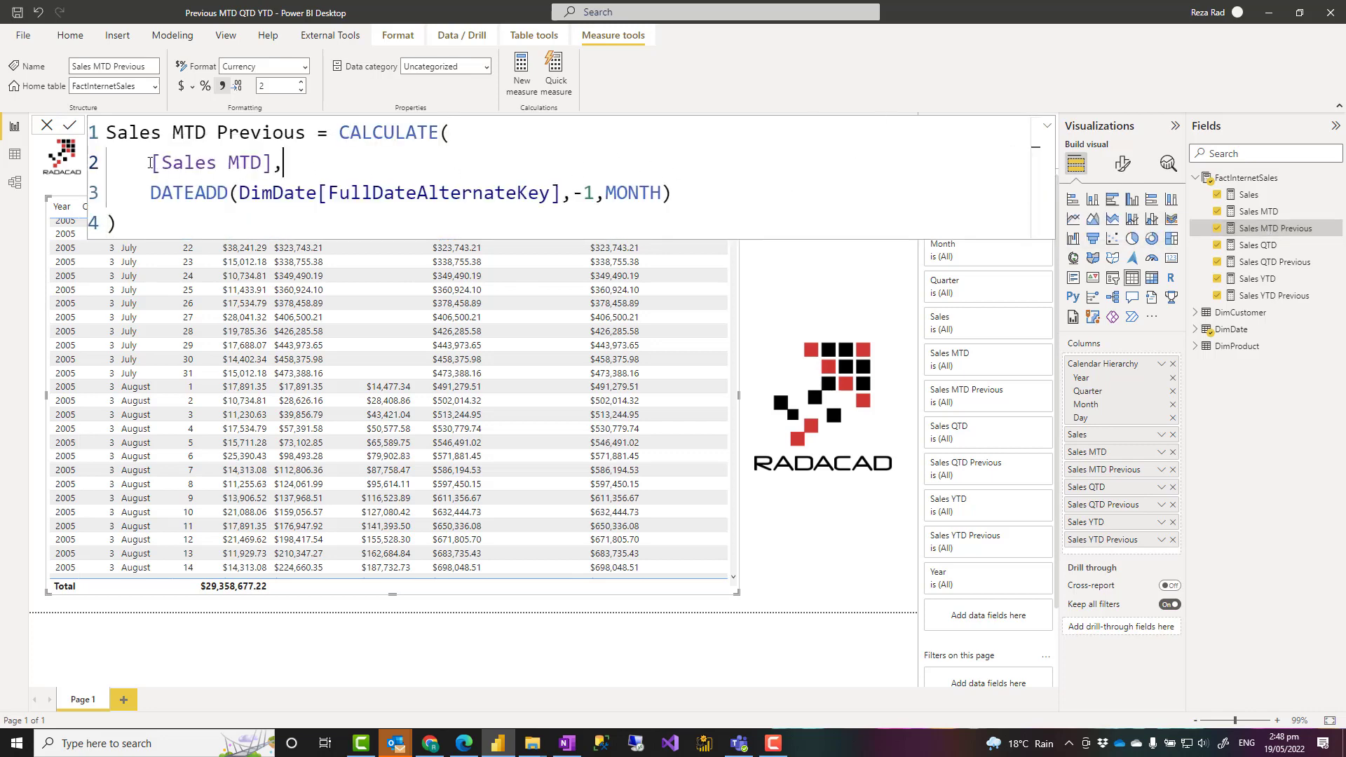
pyautogui.moveTo(150, 162); pyautogui.dragTo(272, 156)
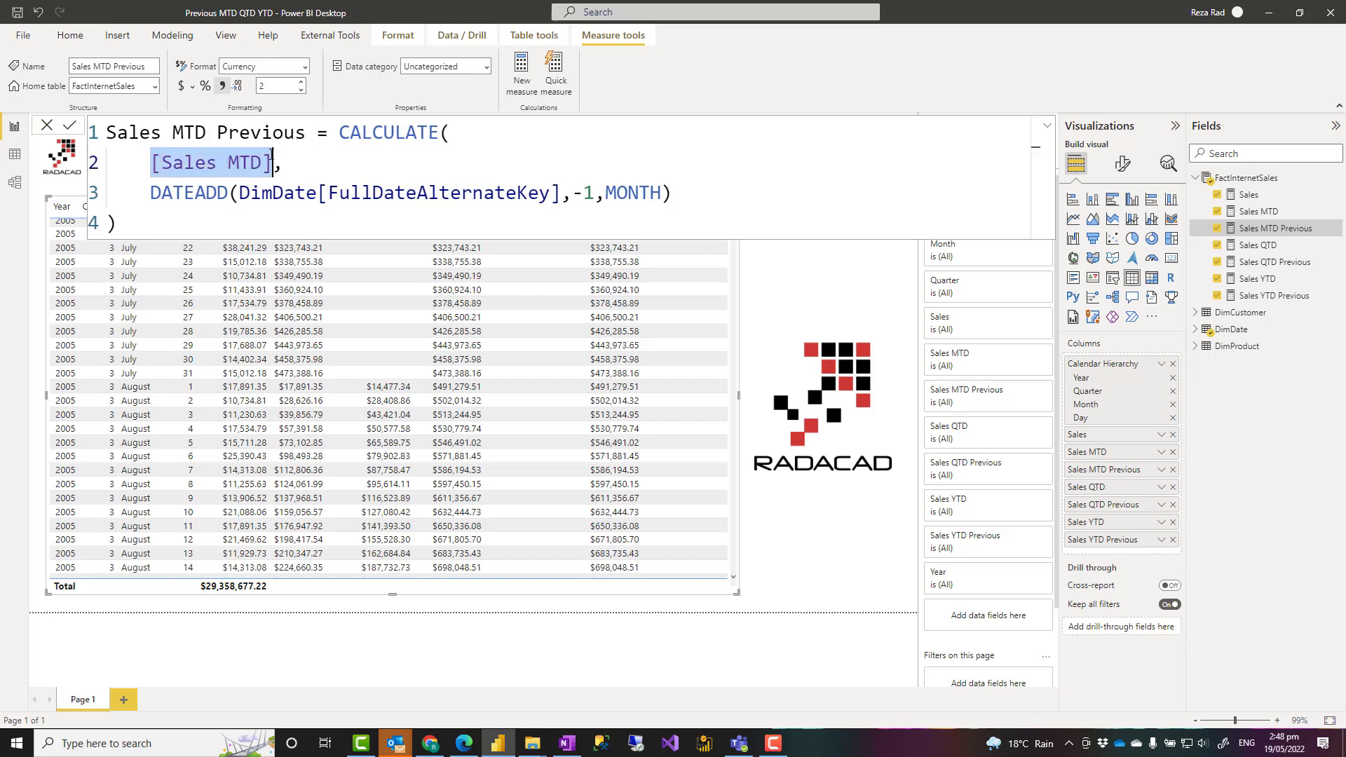
pyautogui.doubleClick(388, 134)
pyautogui.moveTo(150, 163); pyautogui.dragTo(271, 162)
pyautogui.moveTo(153, 195); pyautogui.dragTo(230, 195)
pyautogui.click(197, 202)
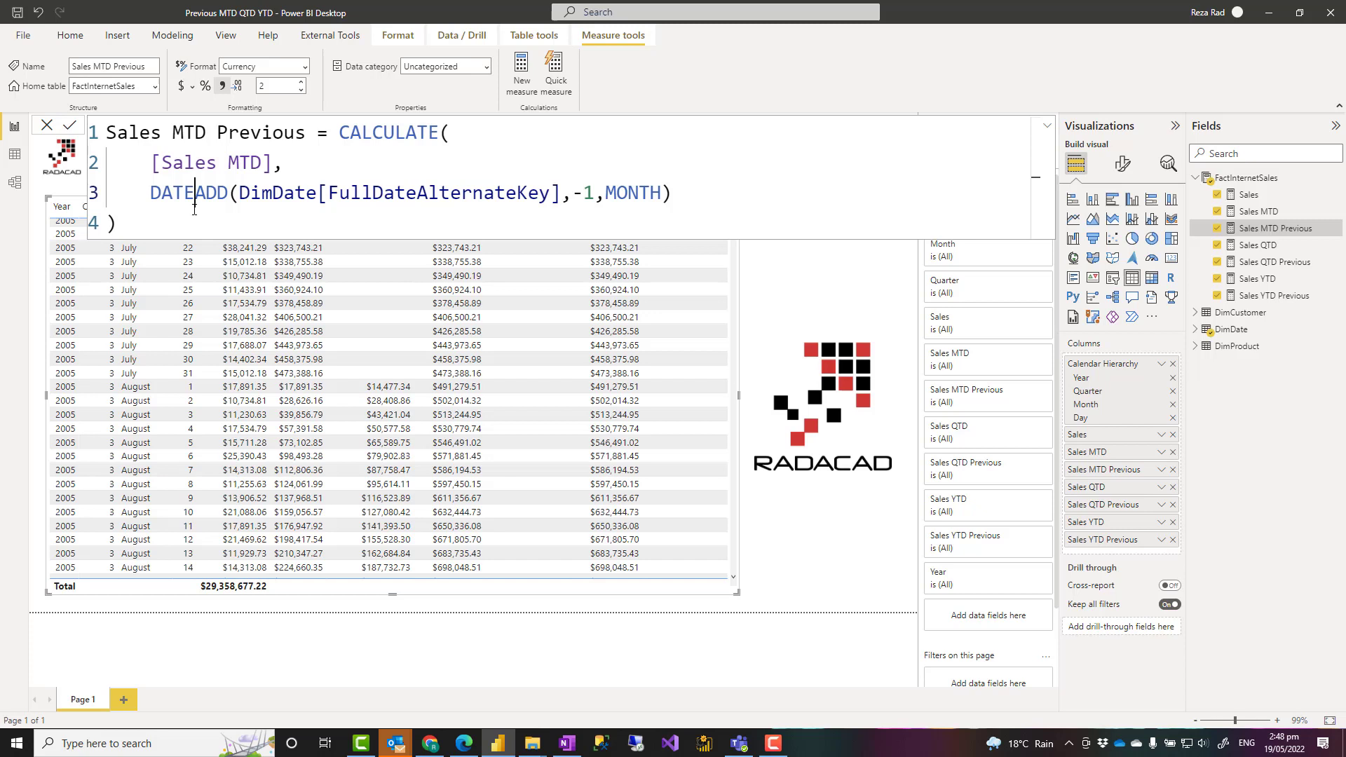
pyautogui.click(194, 210)
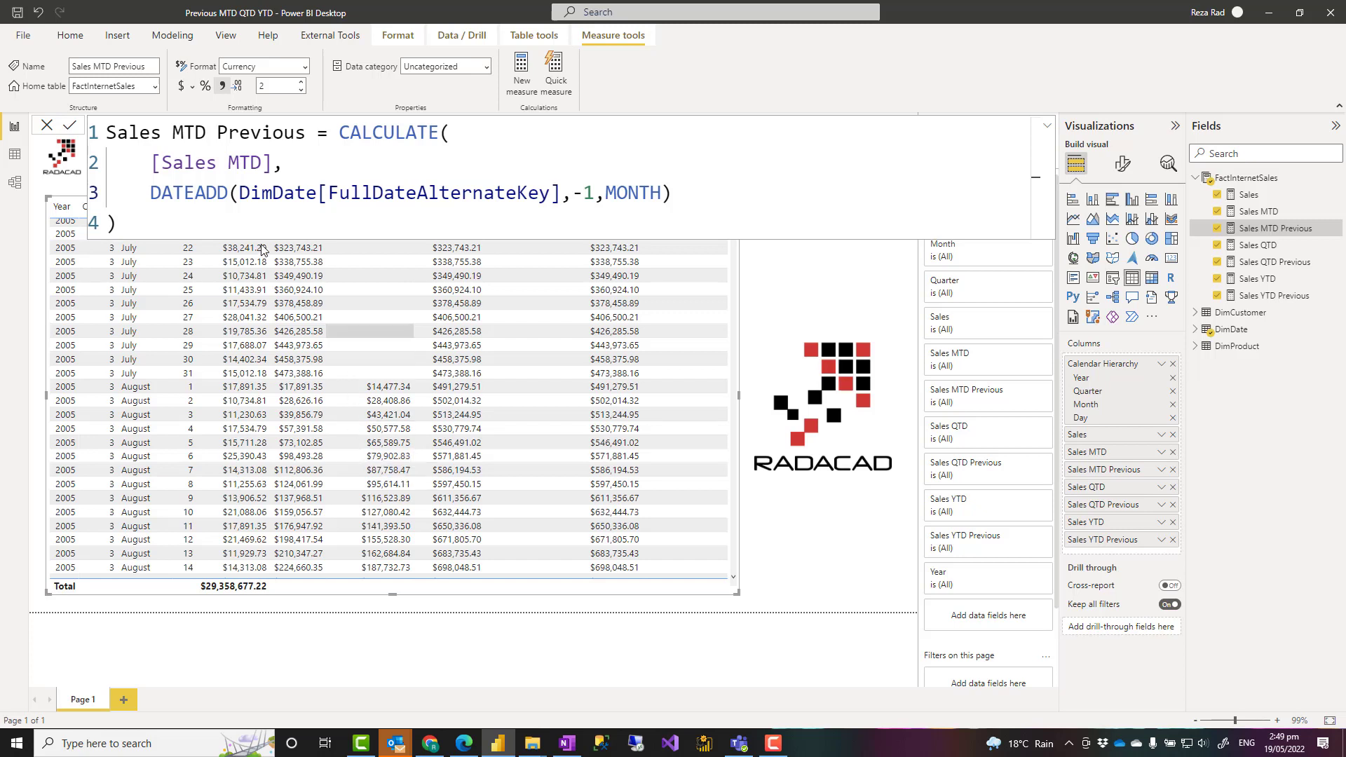
# Step: Highlight the whole DATEADD expression of Sales MTD Previous, then its -1 interval count and MONTH interval
pyautogui.moveTo(149, 201); pyautogui.dragTo(685, 194)
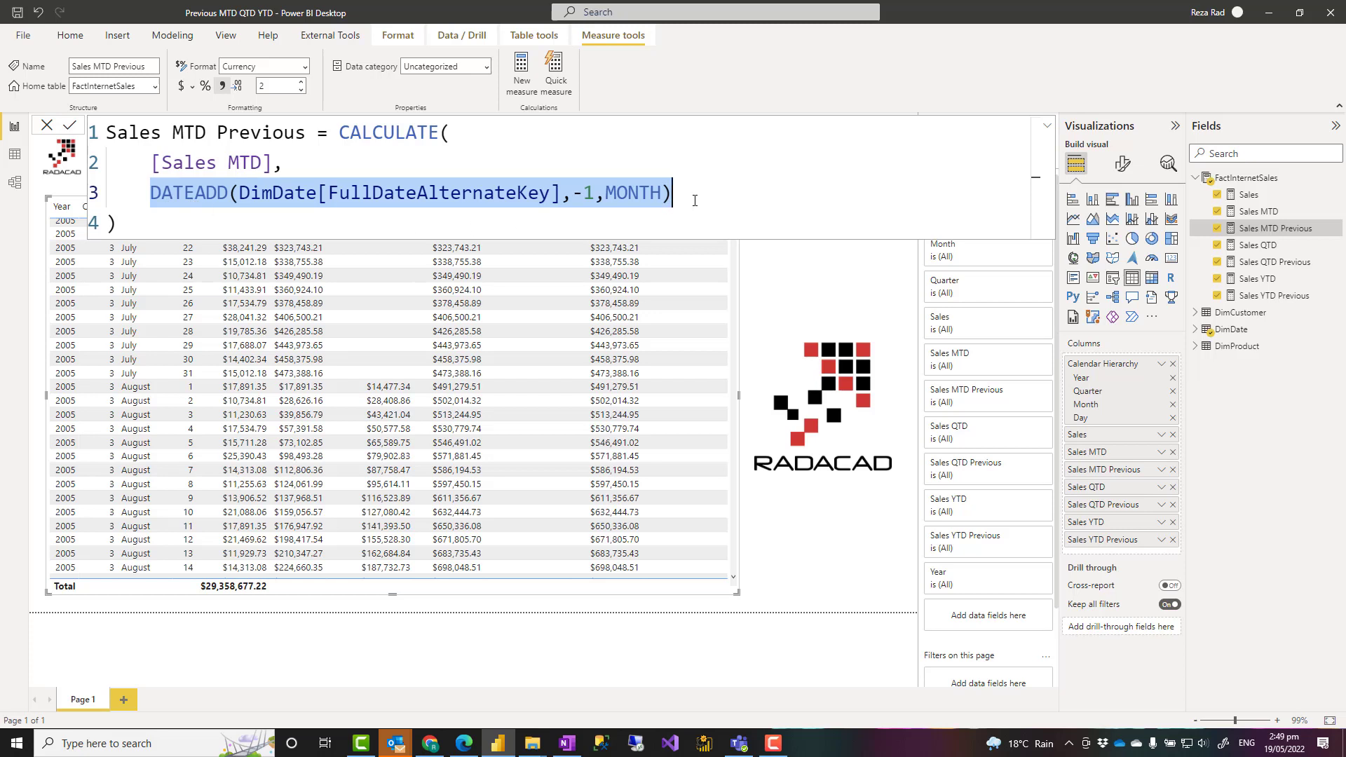
pyautogui.click(695, 200)
pyautogui.moveTo(573, 191); pyautogui.dragTo(595, 192)
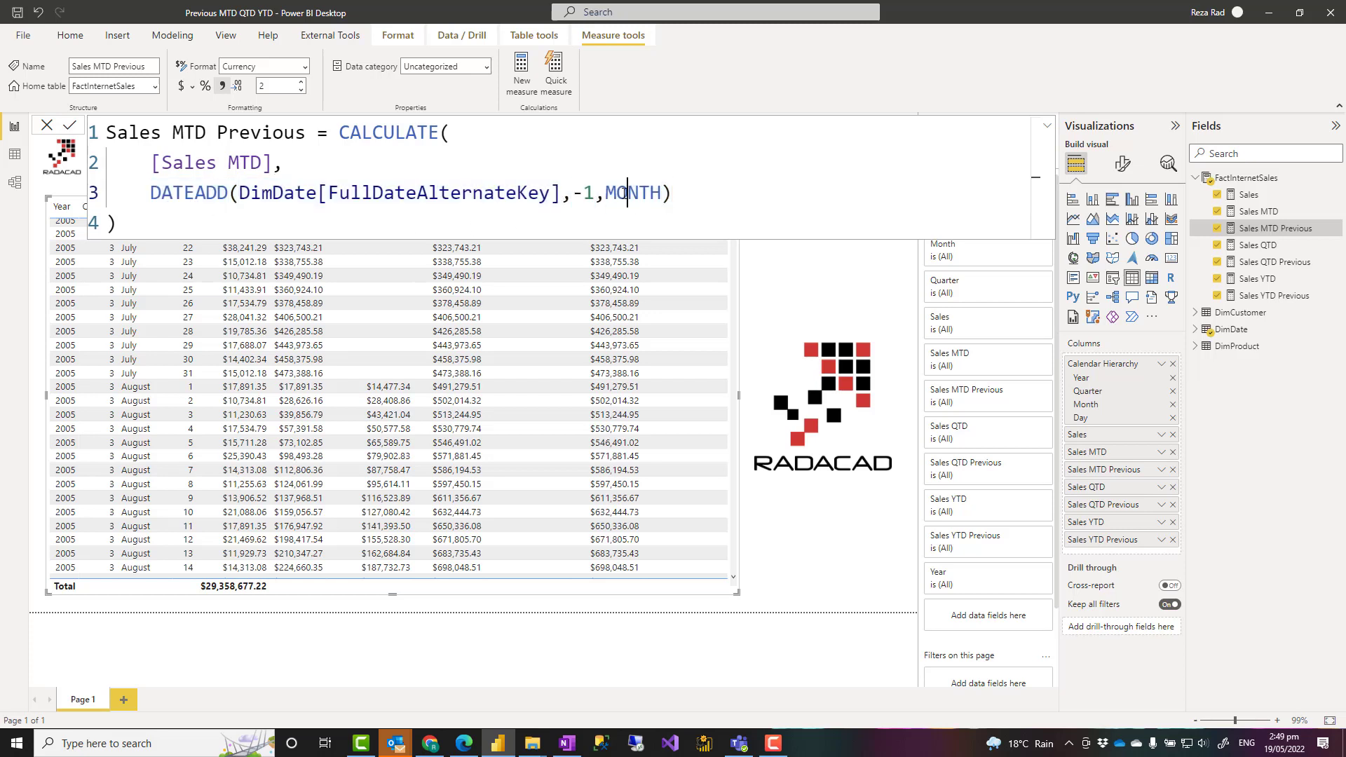
pyautogui.doubleClick(617, 193)
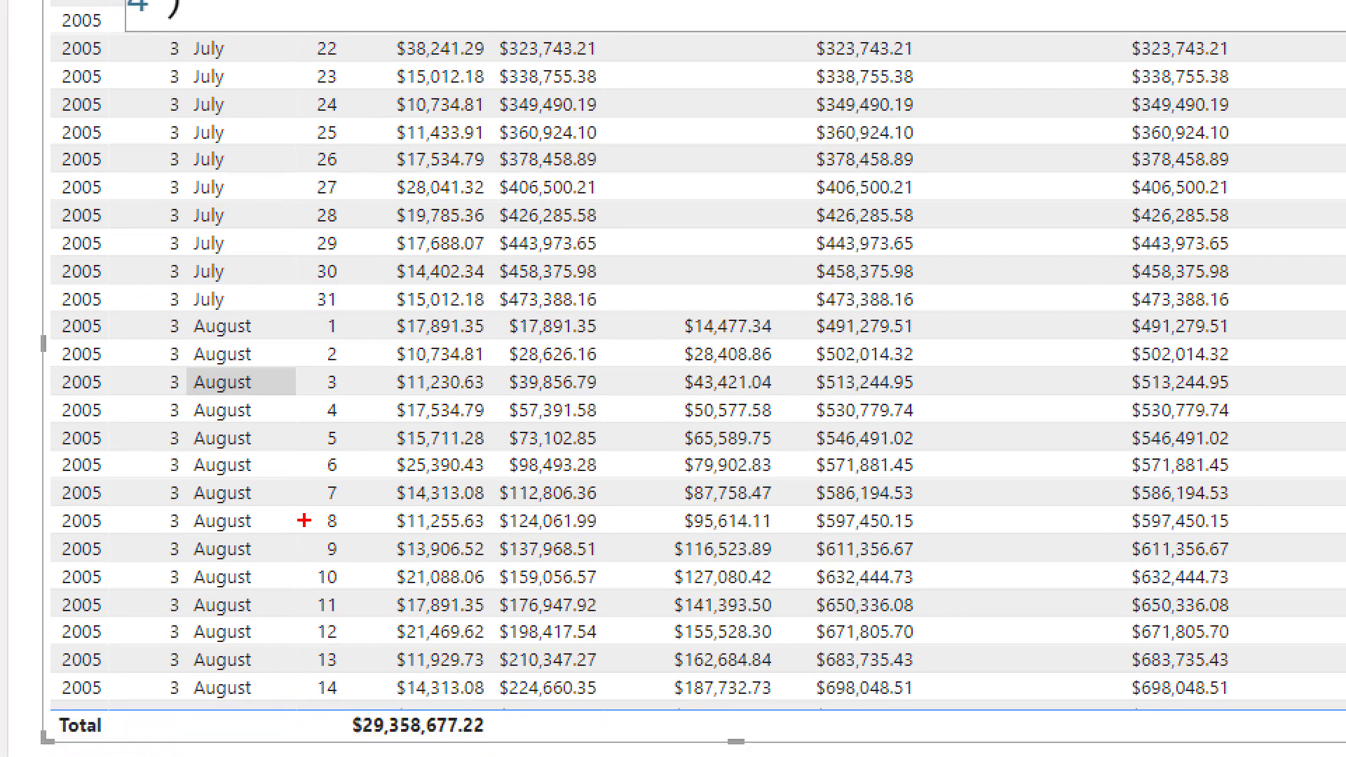
# Step: Mark the 8 August 2005 date, its Sales MTD and Sales MTD Previous values, and the Sales values for 1 to 8 August
pyautogui.moveTo(36, 507); pyautogui.dragTo(350, 535)
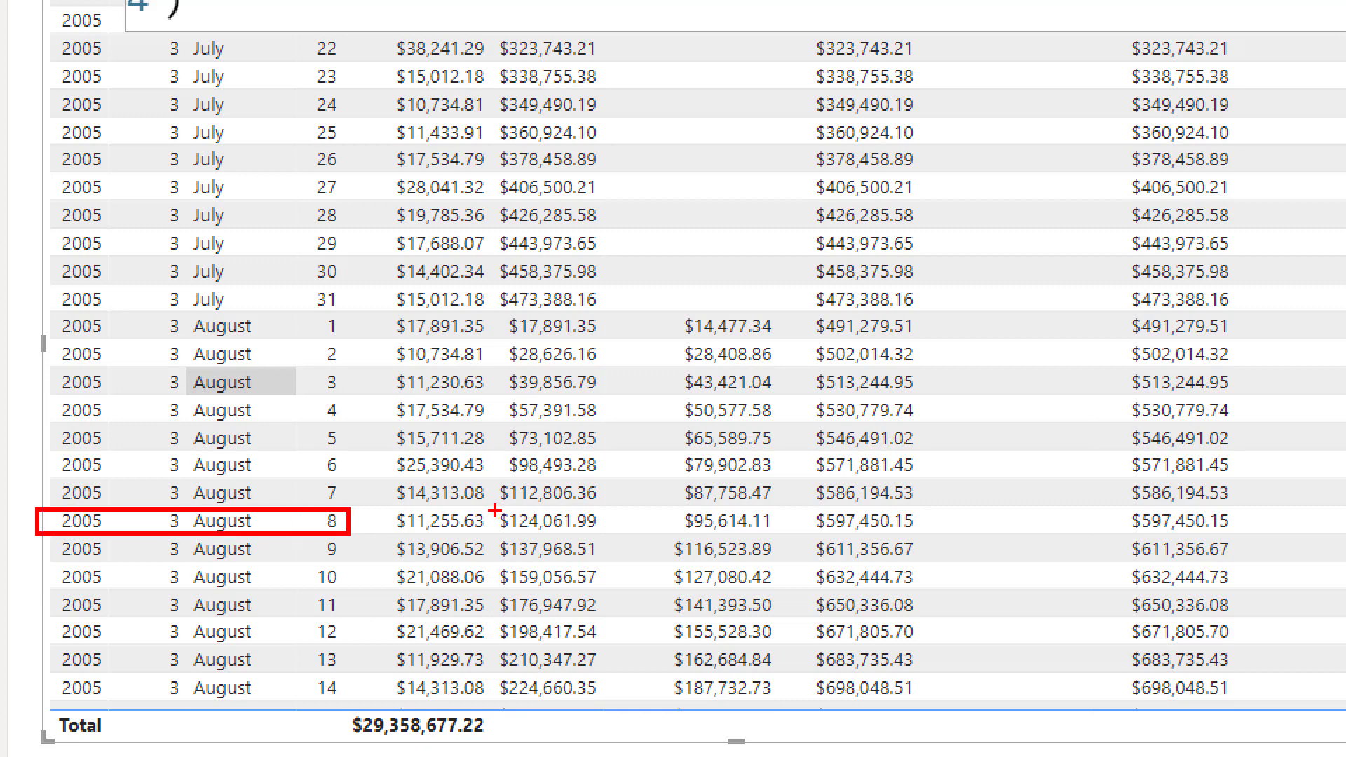
pyautogui.moveTo(495, 510); pyautogui.dragTo(614, 537)
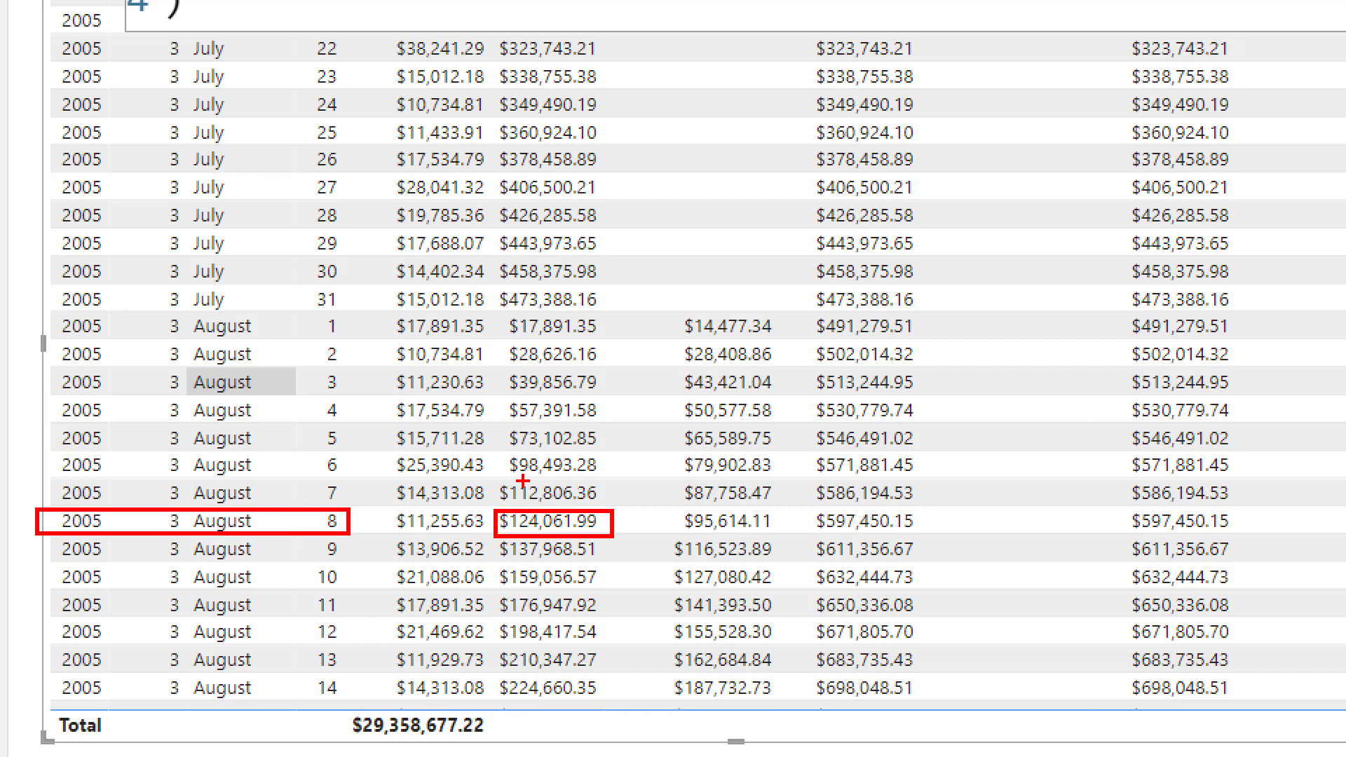
pyautogui.moveTo(386, 312); pyautogui.dragTo(495, 537)
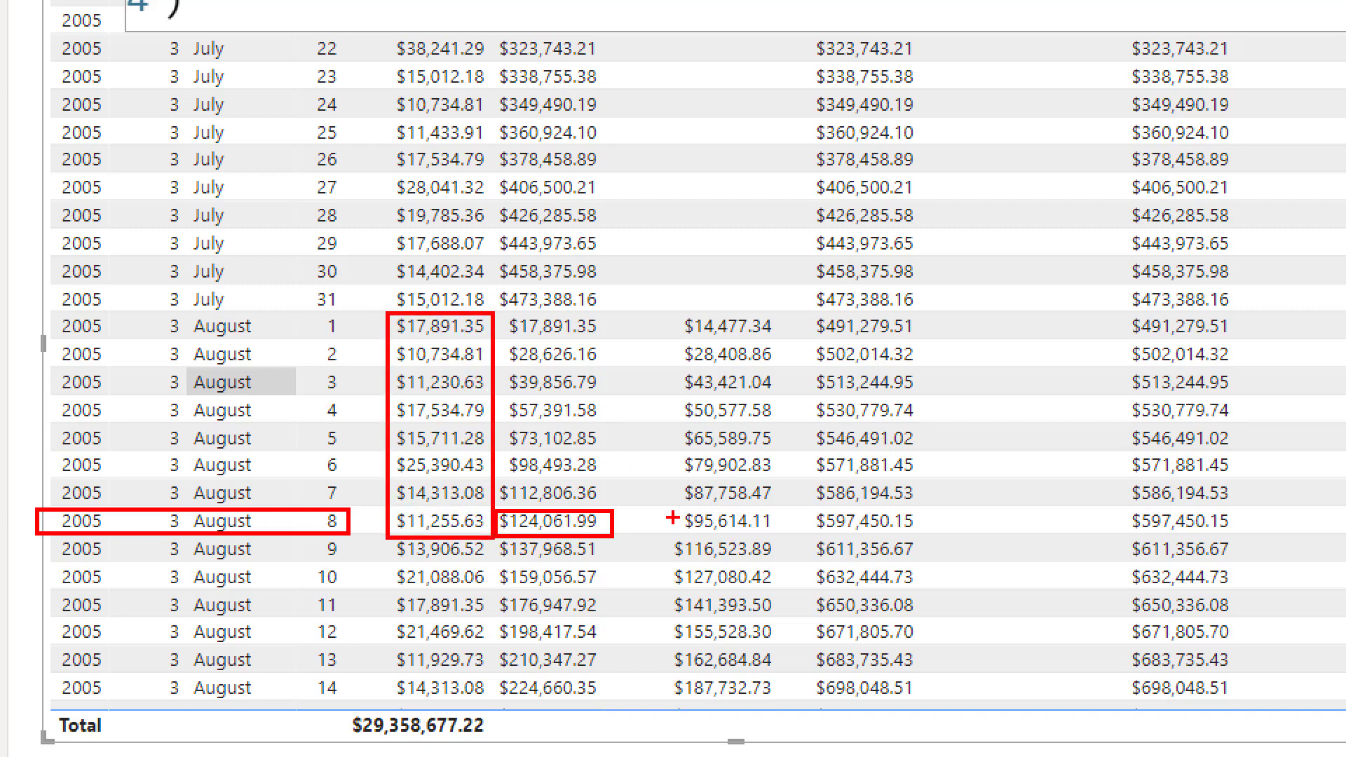
pyautogui.moveTo(668, 508); pyautogui.dragTo(785, 539)
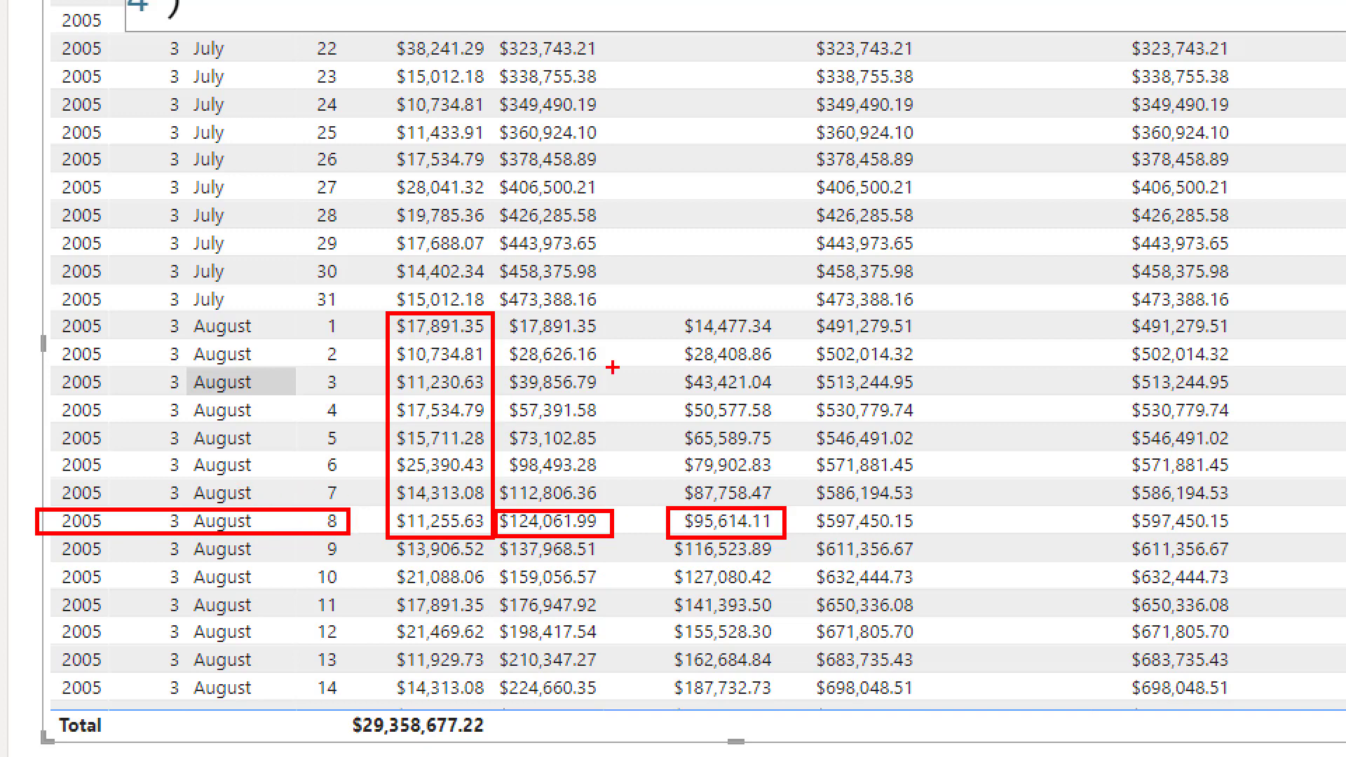
# Step: Cross out the blank Sales MTD Previous cells for July 2005 and clear the annotations
pyautogui.moveTo(748, 31); pyautogui.dragTo(665, 244)
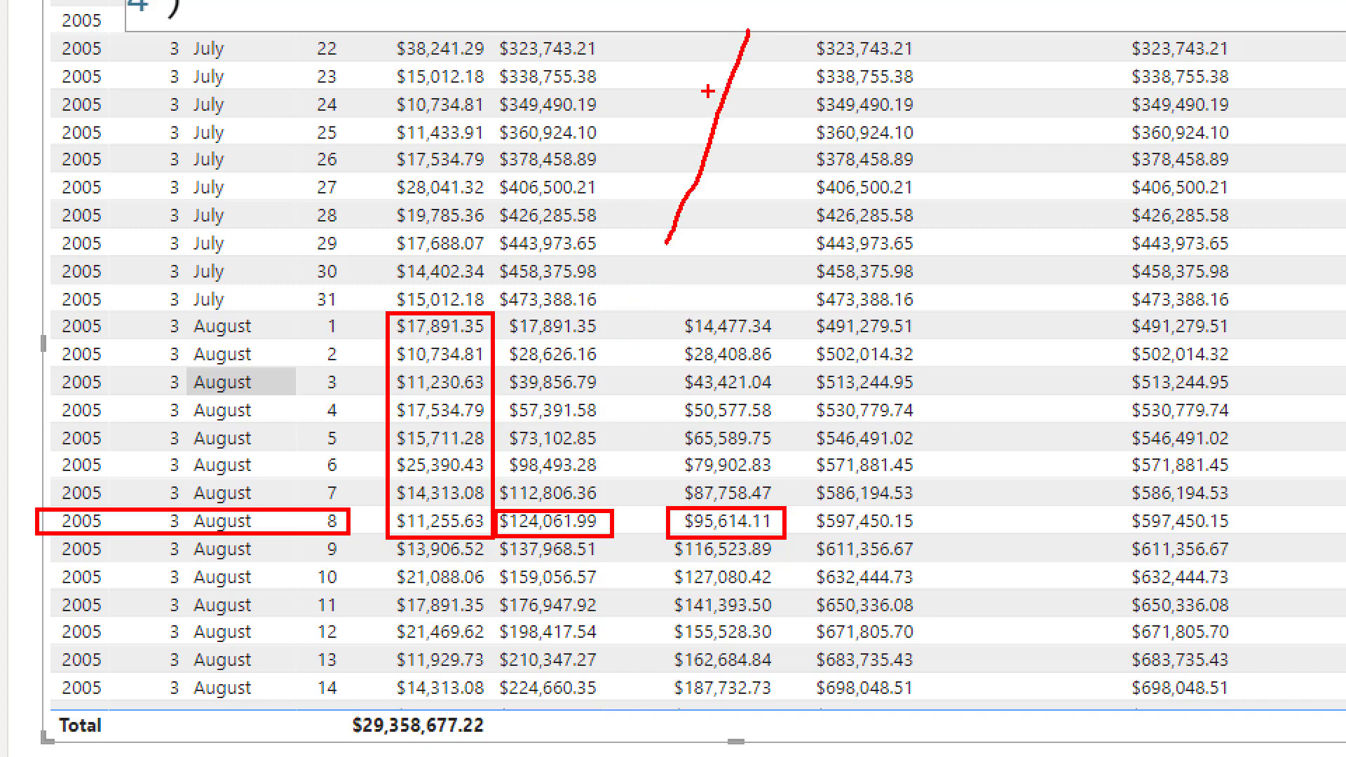
pyautogui.moveTo(686, 45); pyautogui.dragTo(751, 239)
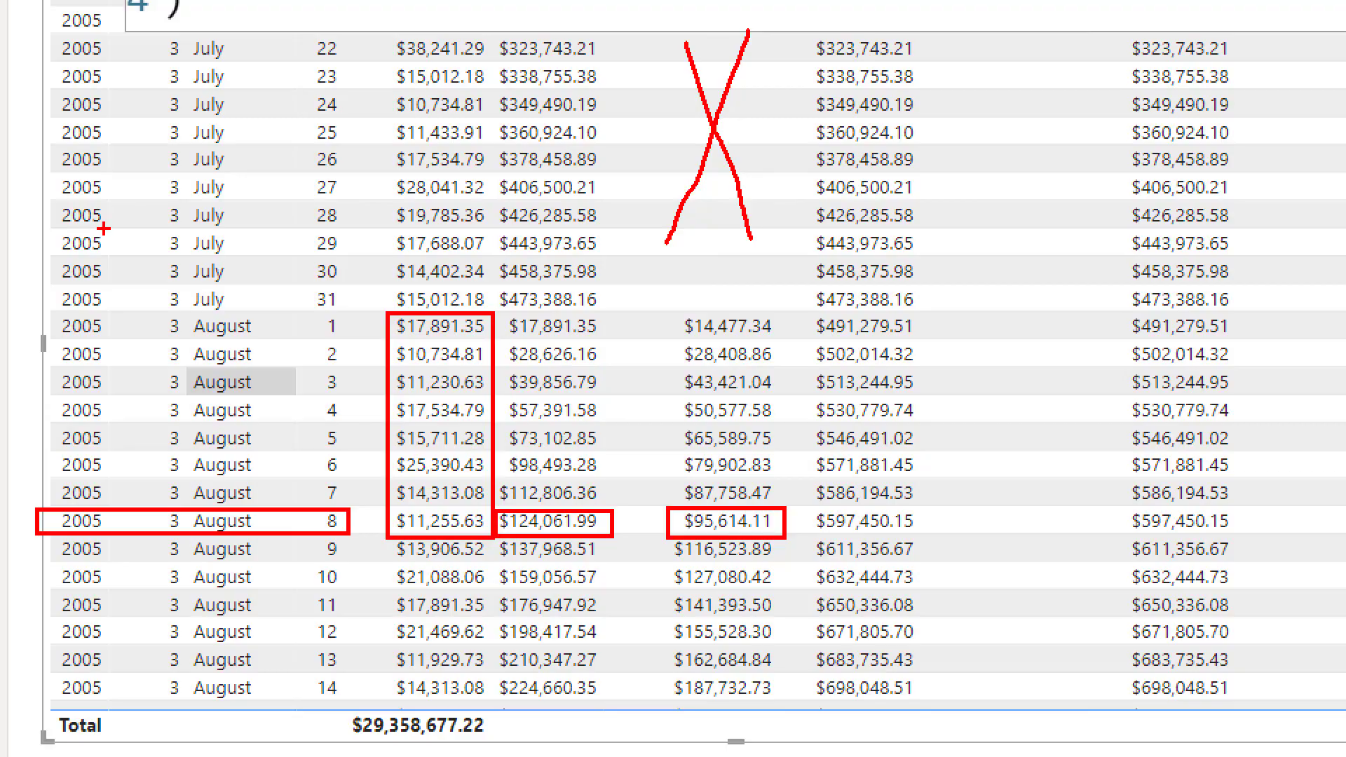
pyautogui.press('Escape')
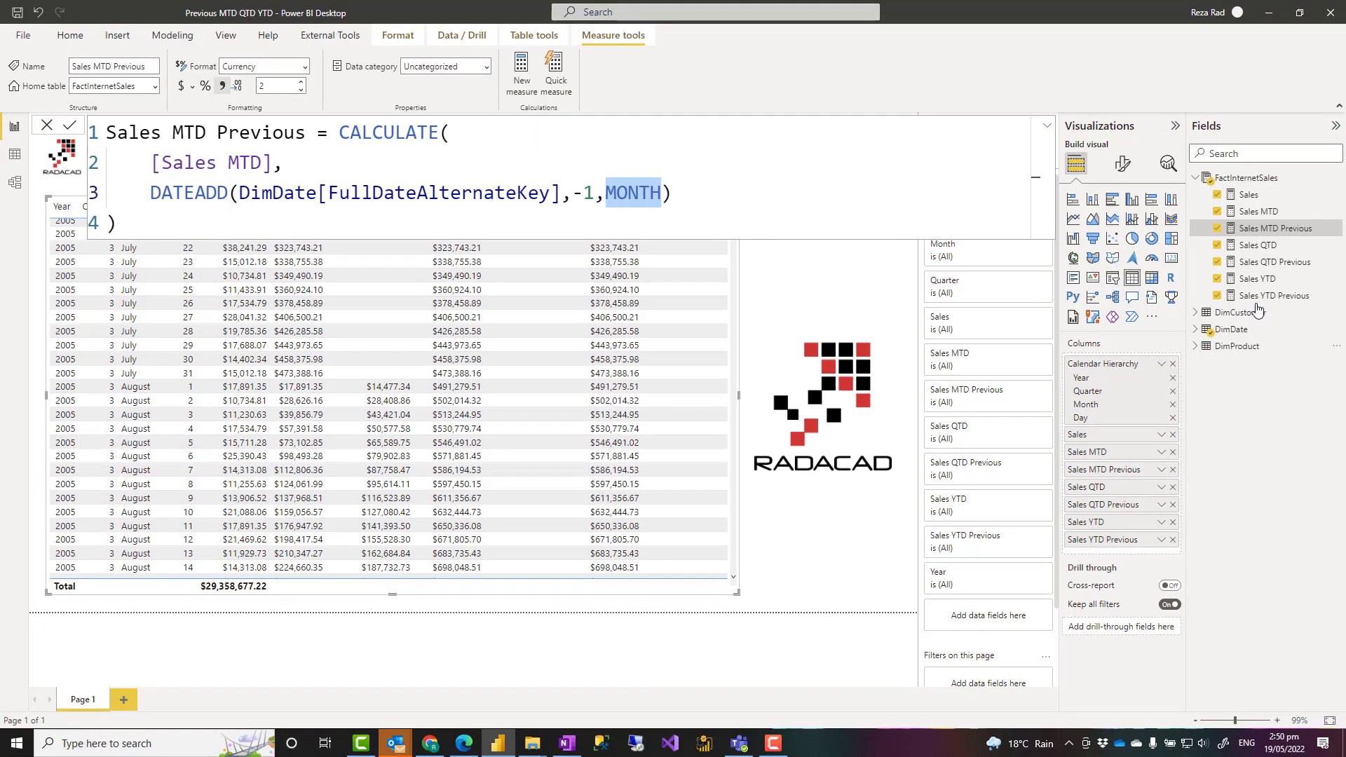
# Step: Examine the Sales QTD Previous formula, highlighting [Sales QTD] and the DATEADD QUARTER interval, and check the table's late 2005 rows
pyautogui.click(1252, 268)
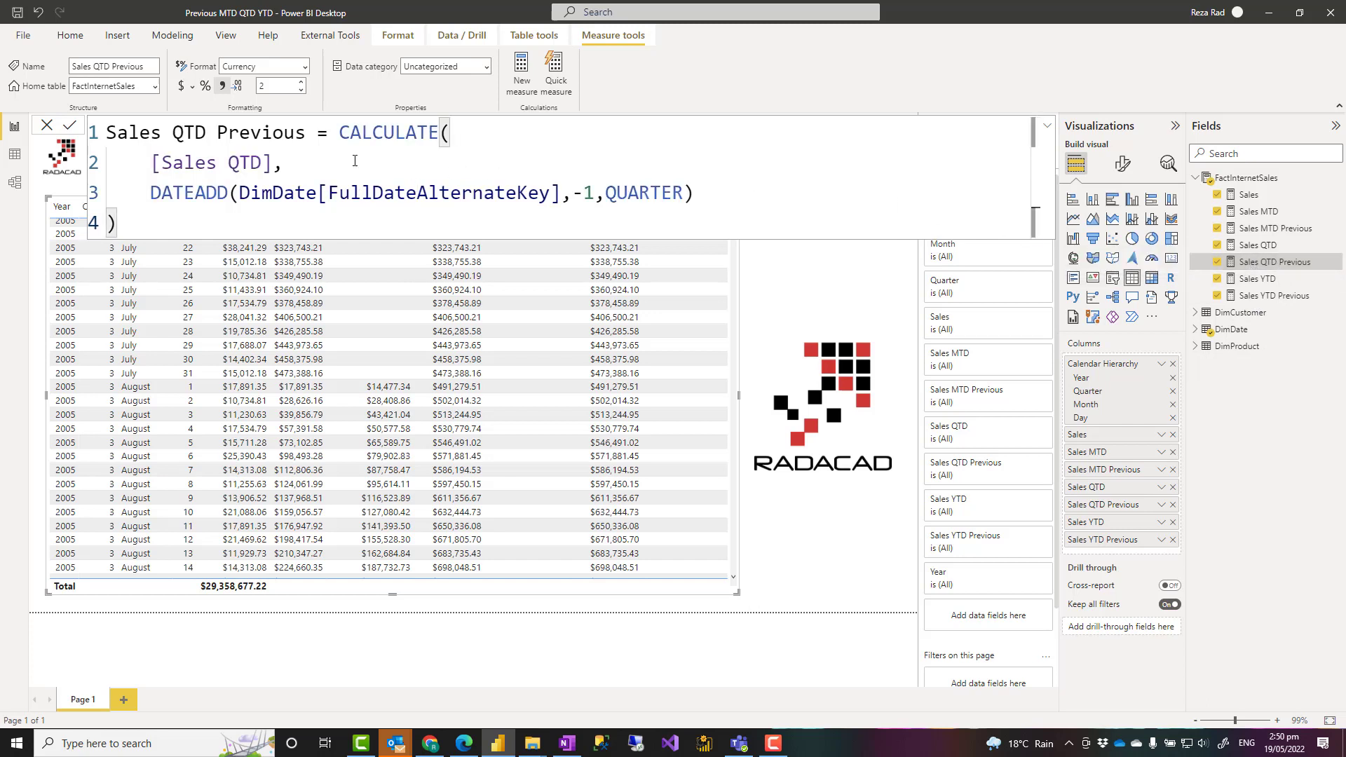
pyautogui.doubleClick(411, 132)
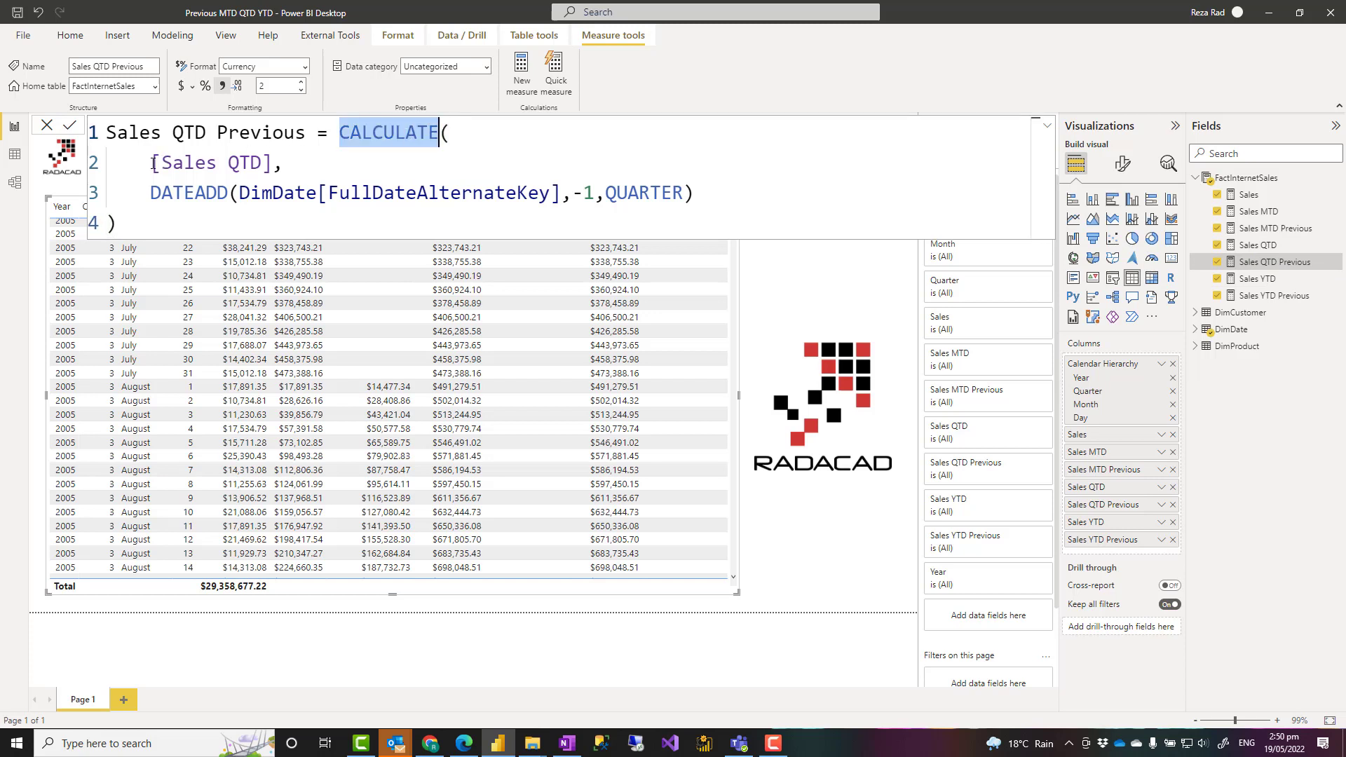
pyautogui.moveTo(153, 164); pyautogui.dragTo(274, 163)
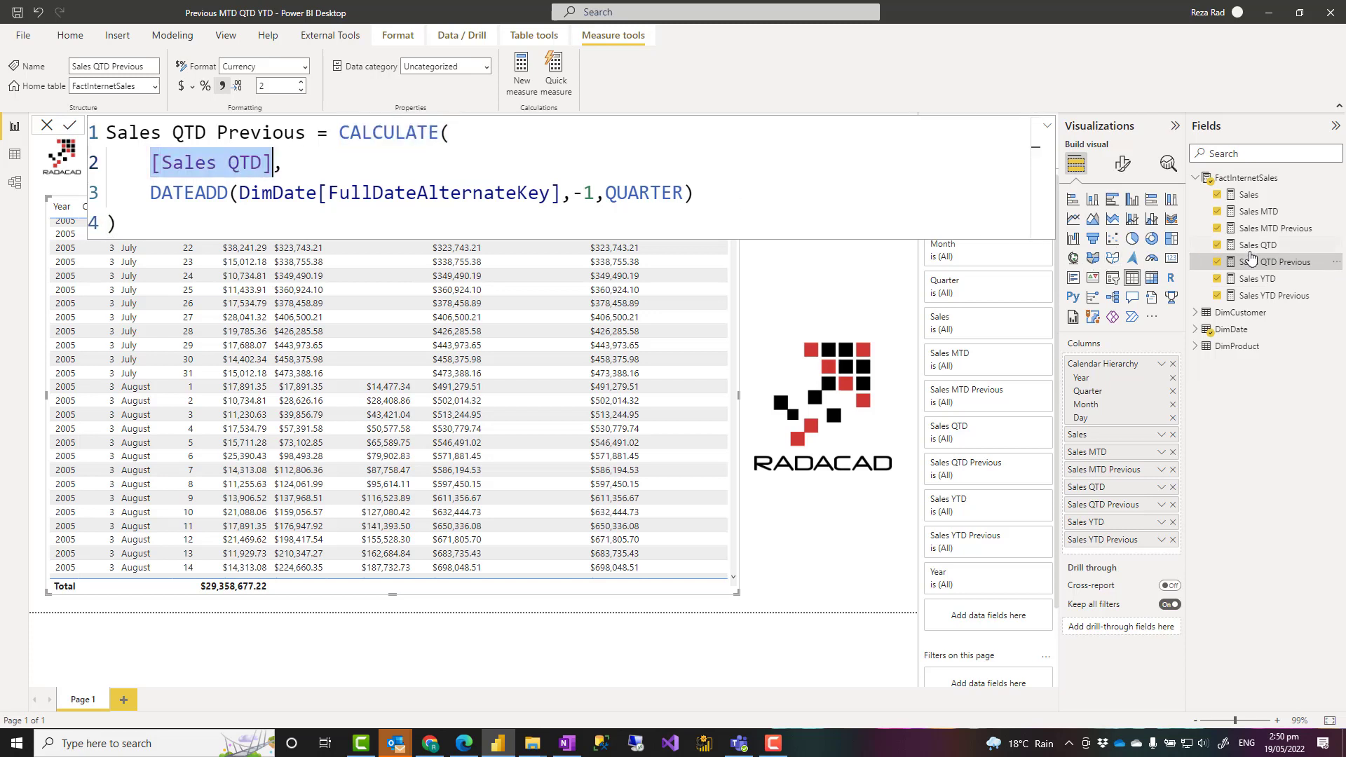
pyautogui.moveTo(154, 193); pyautogui.dragTo(694, 195)
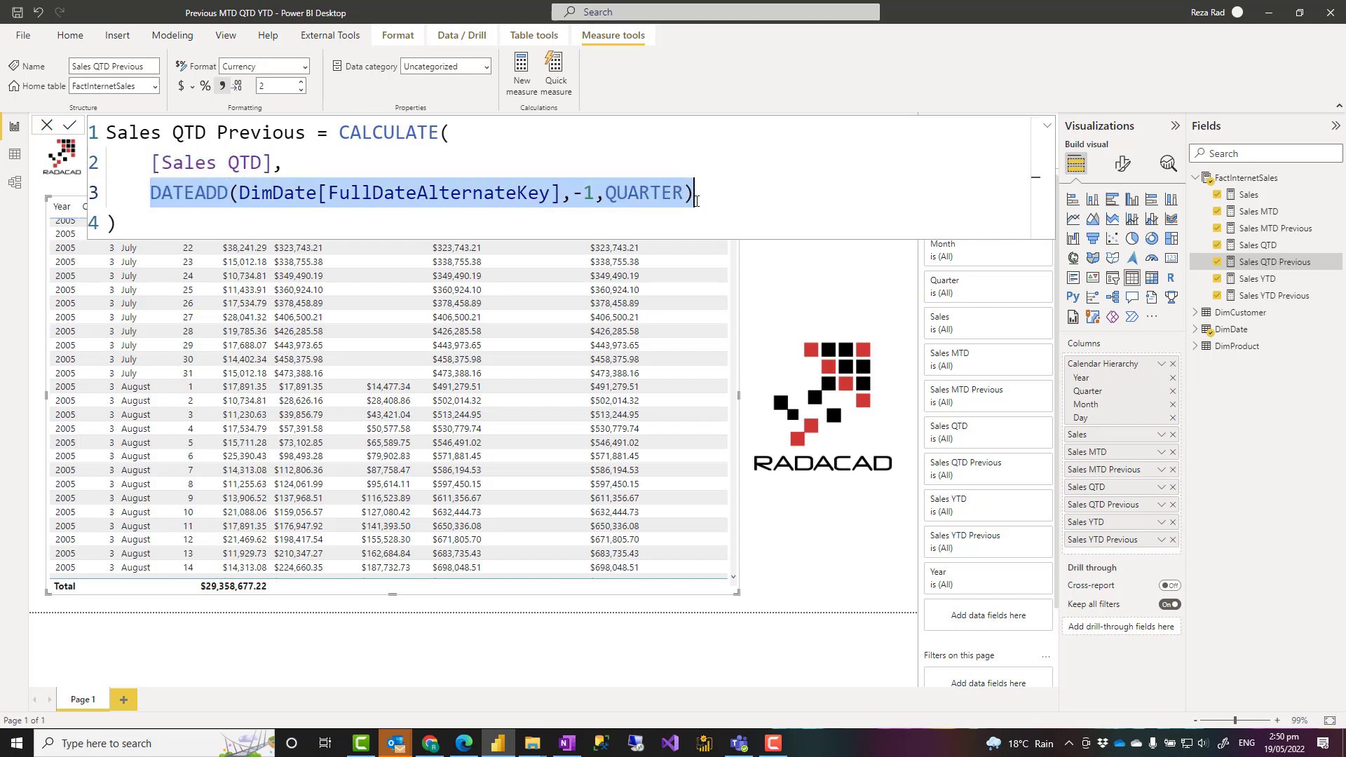
pyautogui.doubleClick(645, 196)
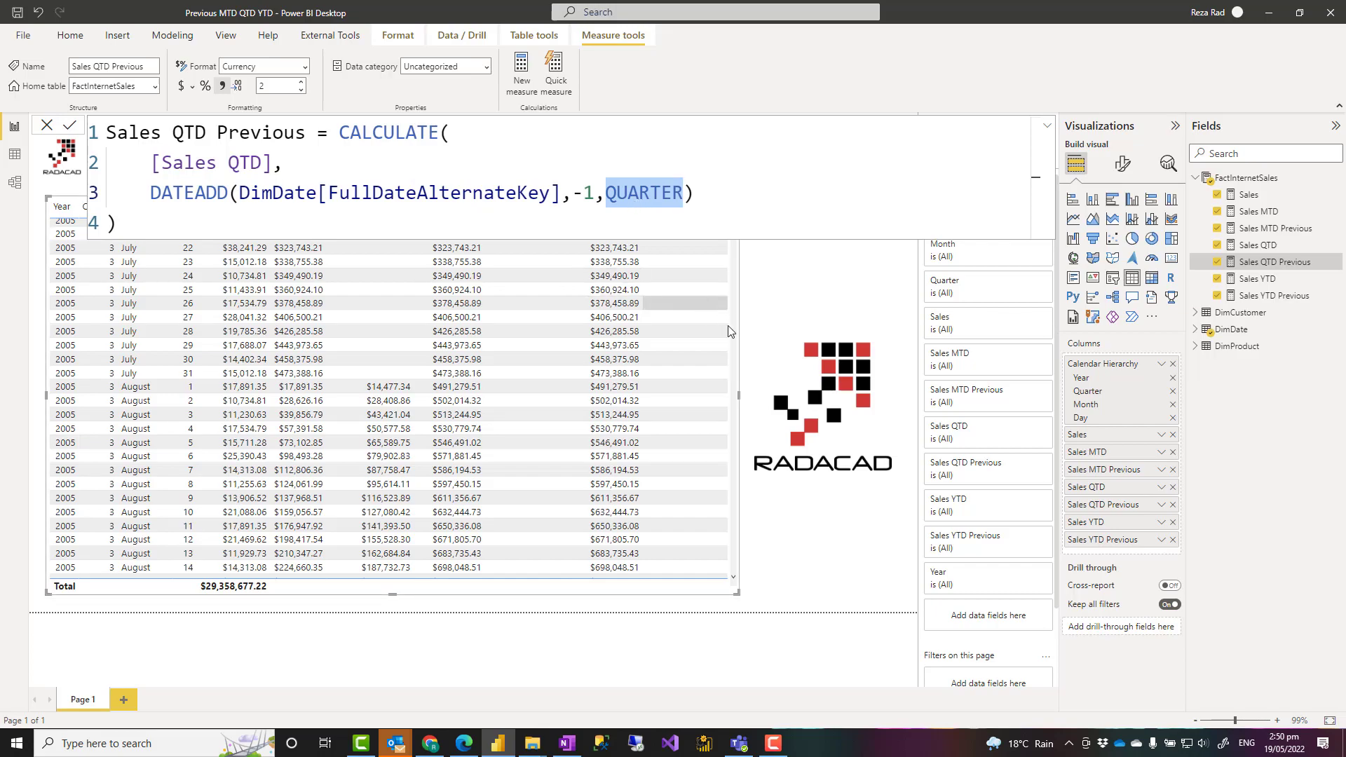
pyautogui.scroll(-20, 646, 467)
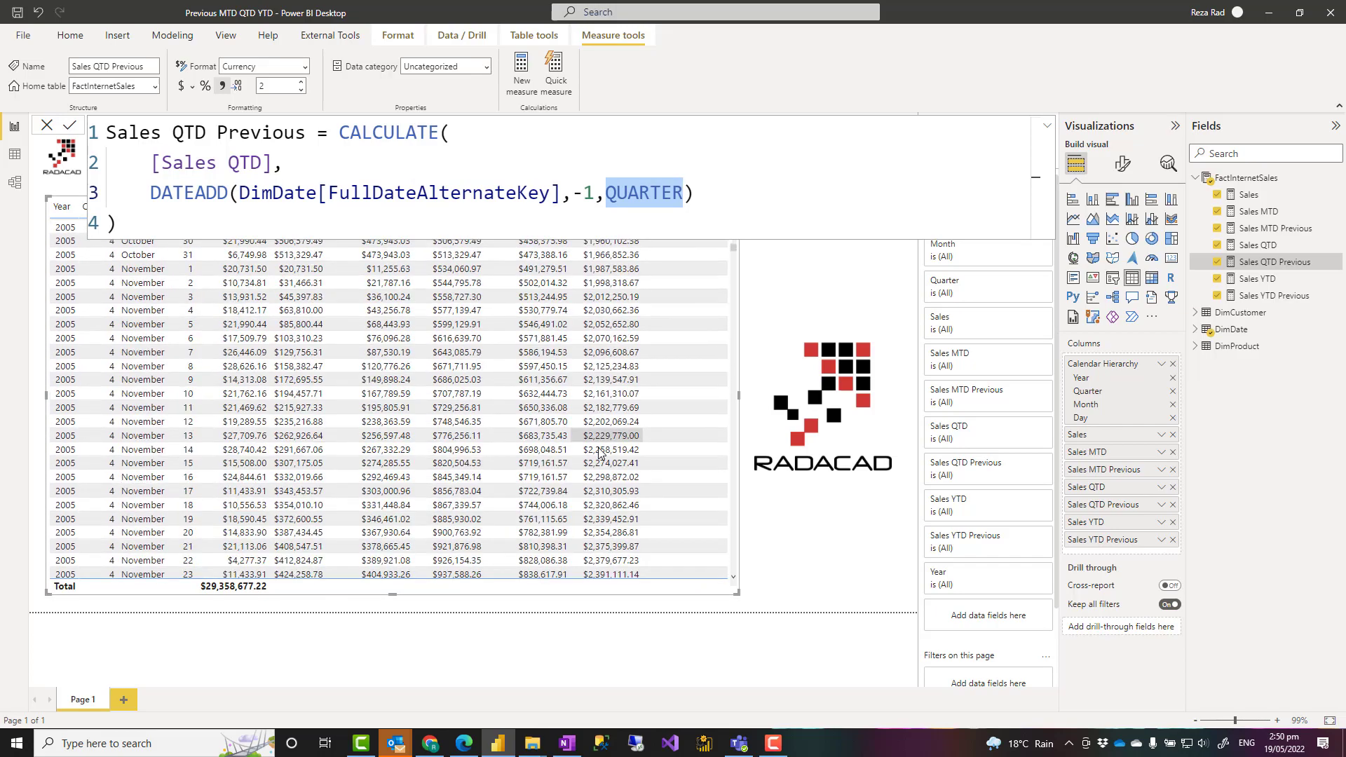
pyautogui.scroll(-2, 556, 433)
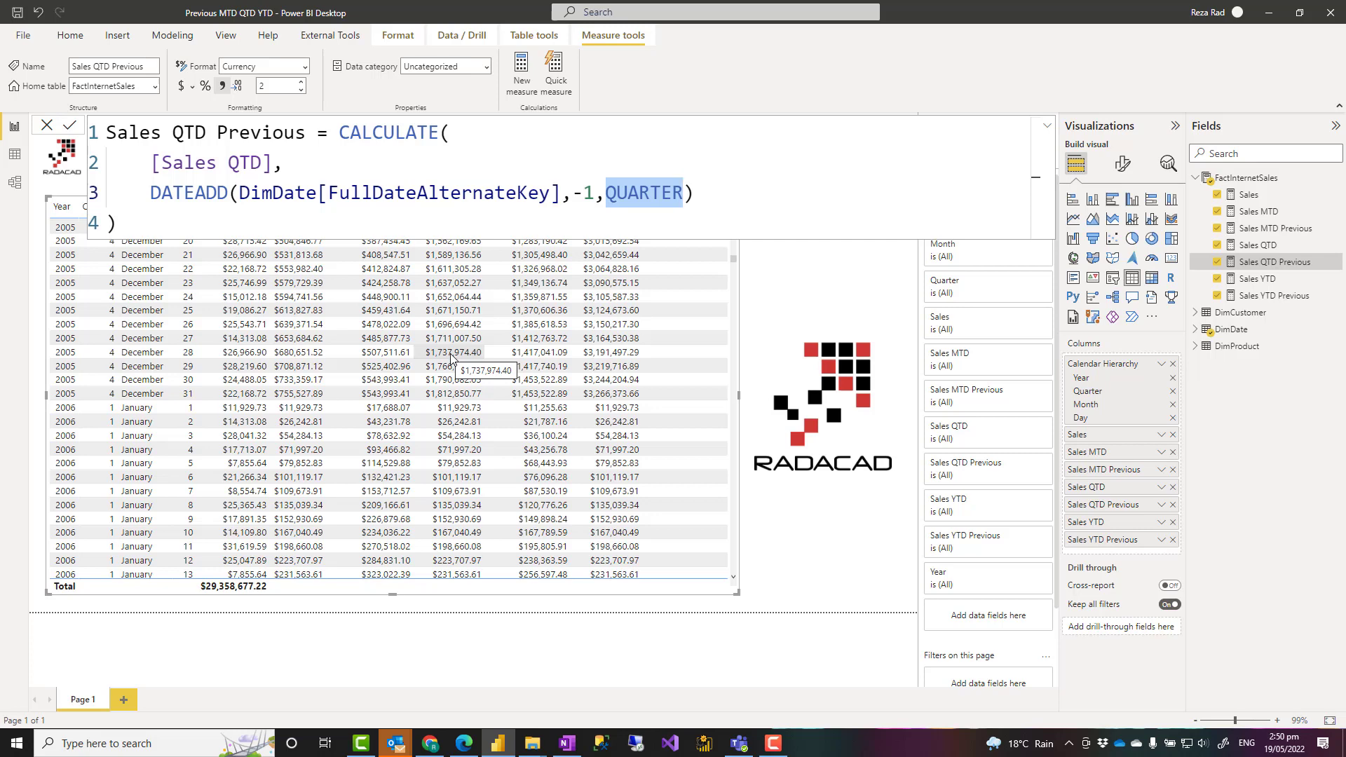
# Step: Display the Sales YTD Previous formula and highlight its DATEADD expression with the -1 YEAR interval
pyautogui.click(1285, 298)
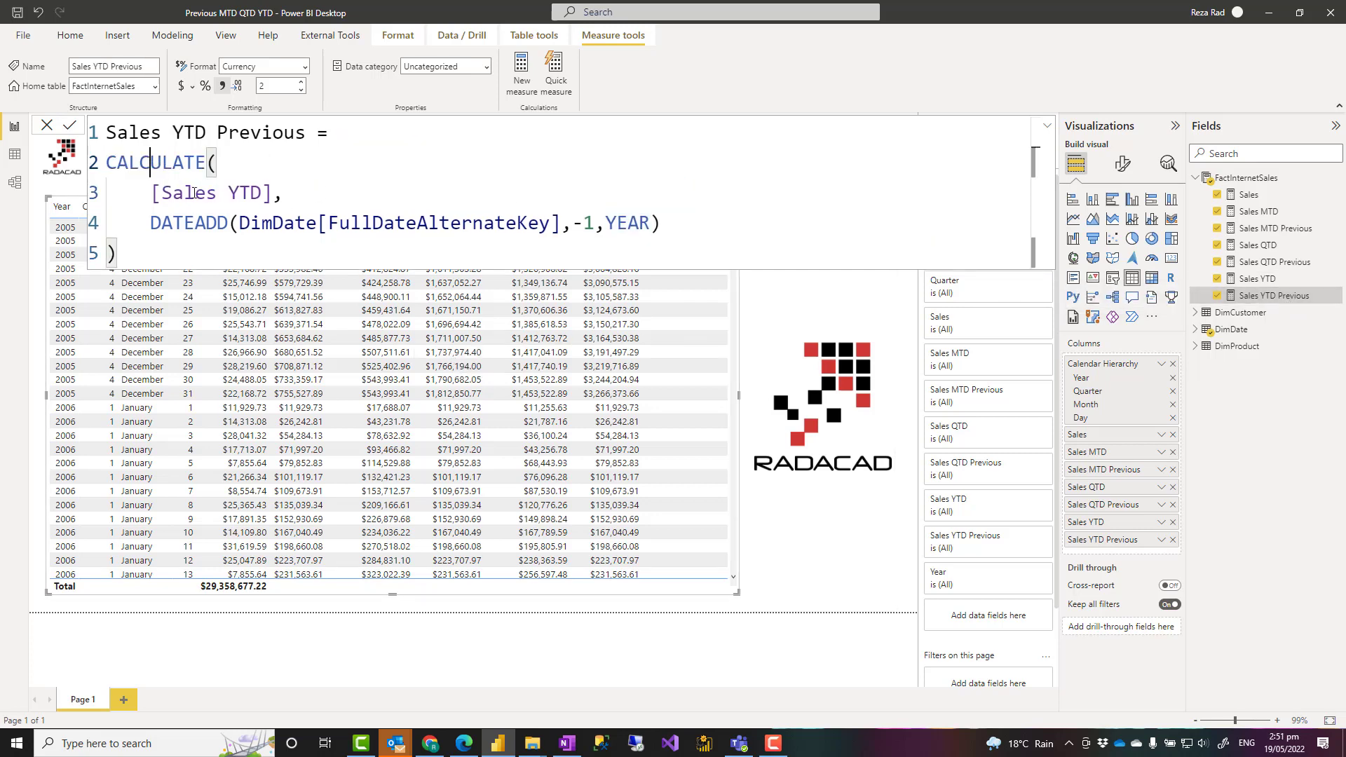
pyautogui.click(150, 164)
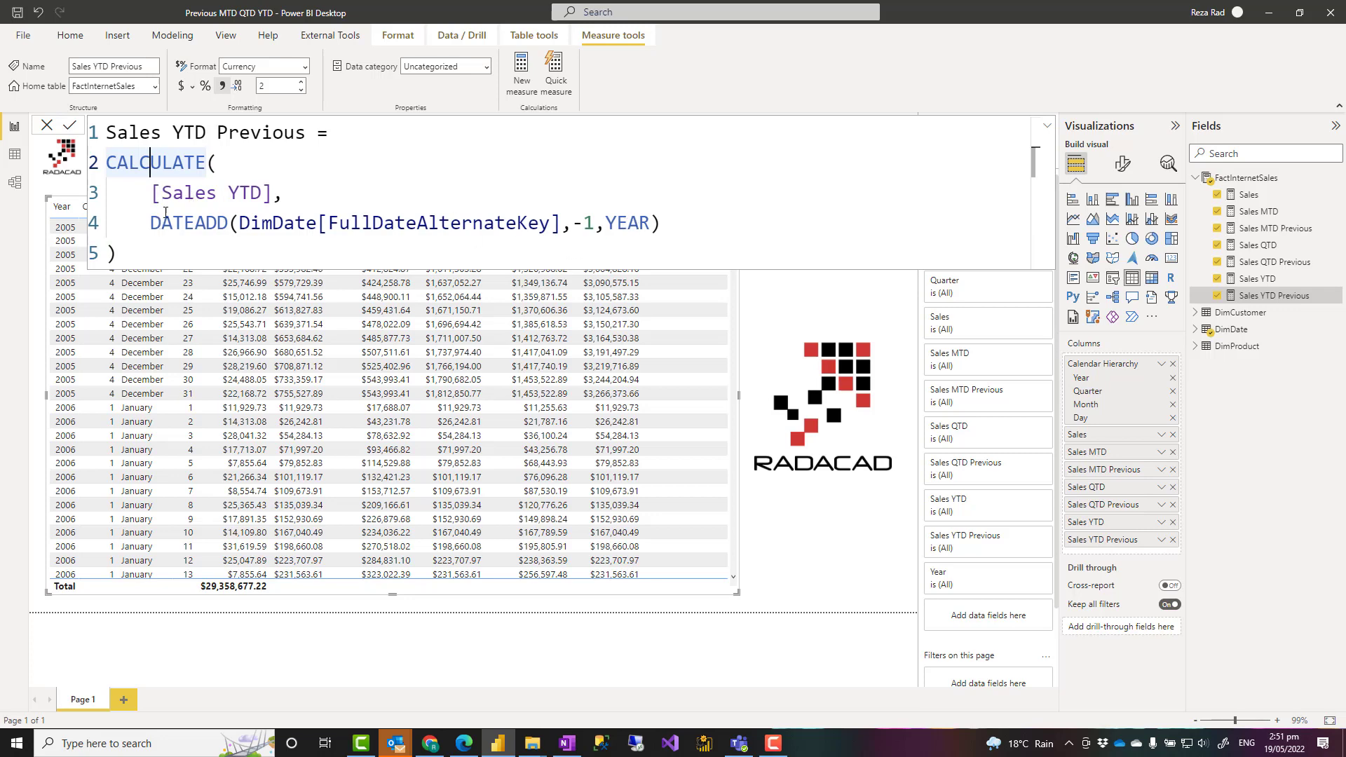
pyautogui.moveTo(152, 223); pyautogui.dragTo(662, 225)
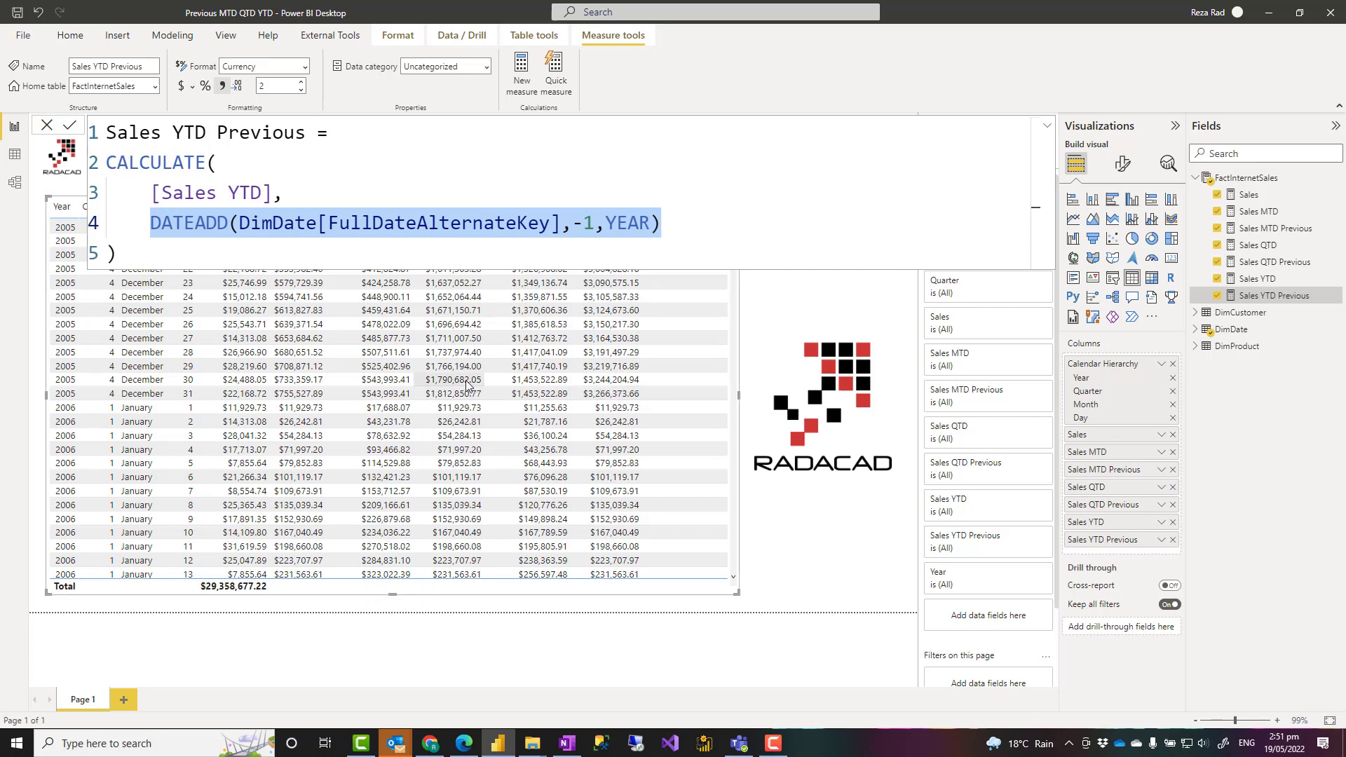
# Step: Examine the Sales YTD Previous values in the September 2006 rows and clear the formula highlight
pyautogui.scroll(-20, 333, 394)
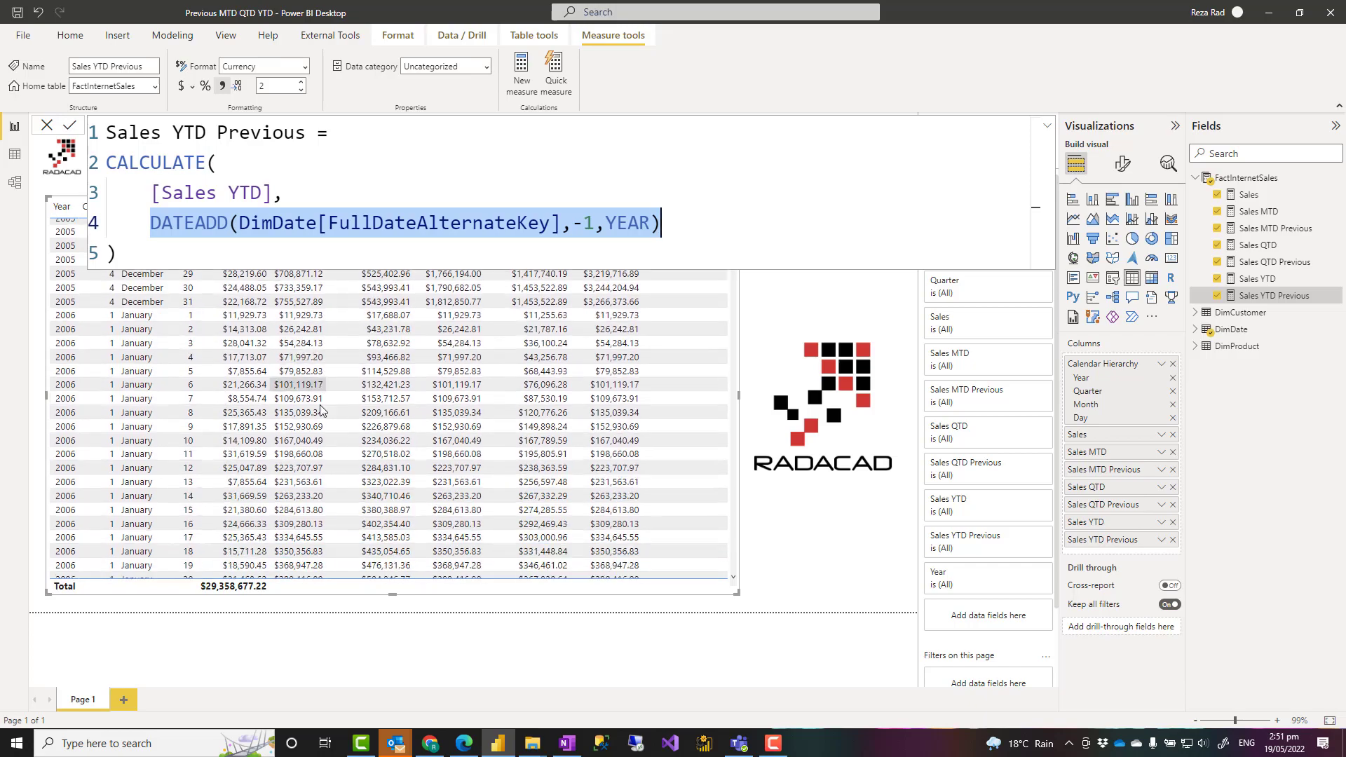
pyautogui.scroll(-20, 307, 412)
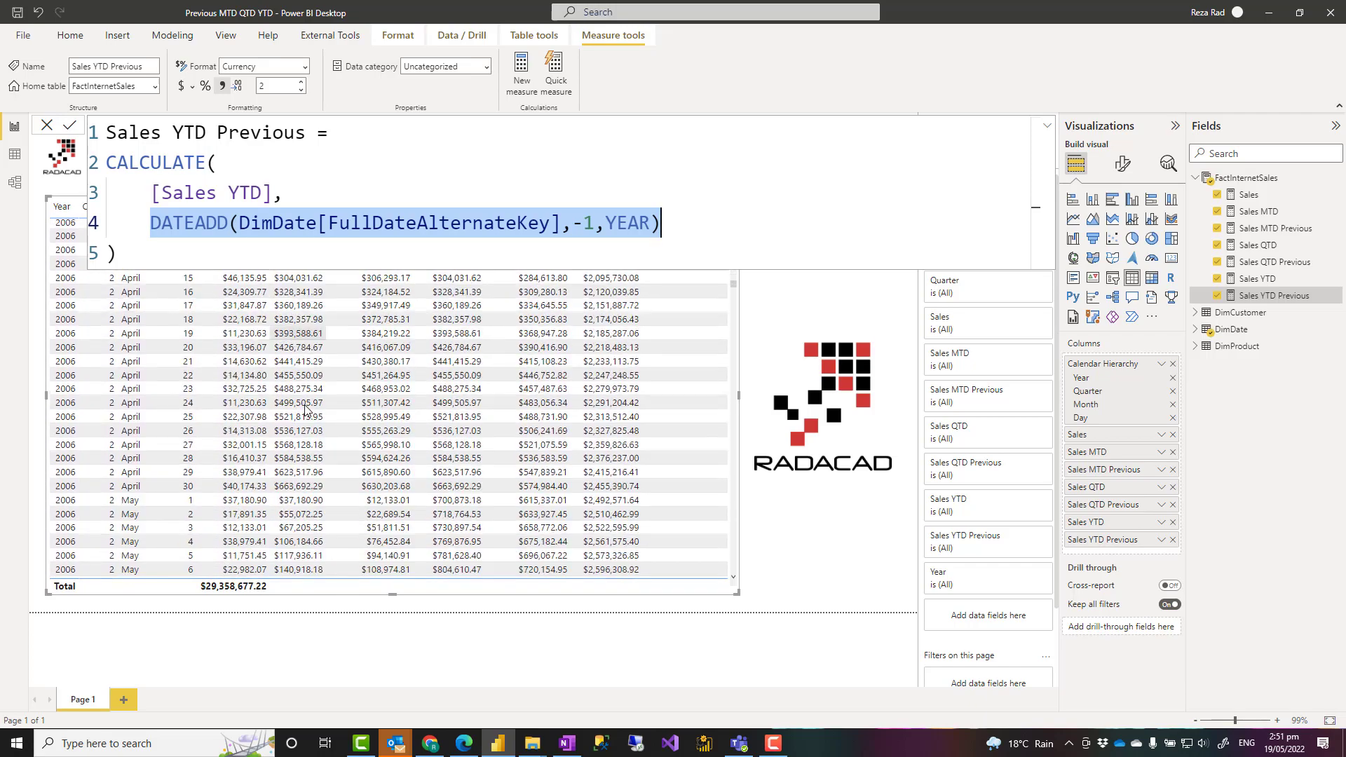
pyautogui.scroll(-13, 303, 411)
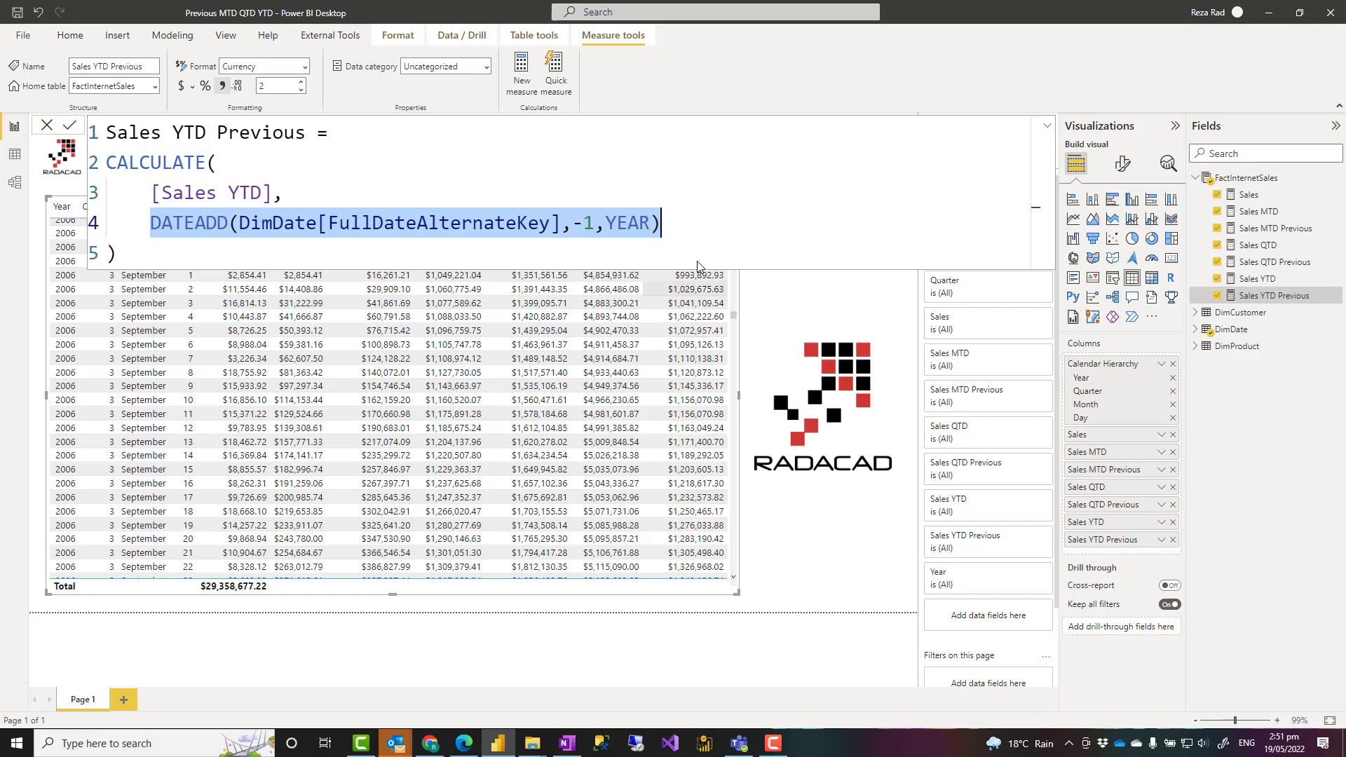
pyautogui.click(581, 250)
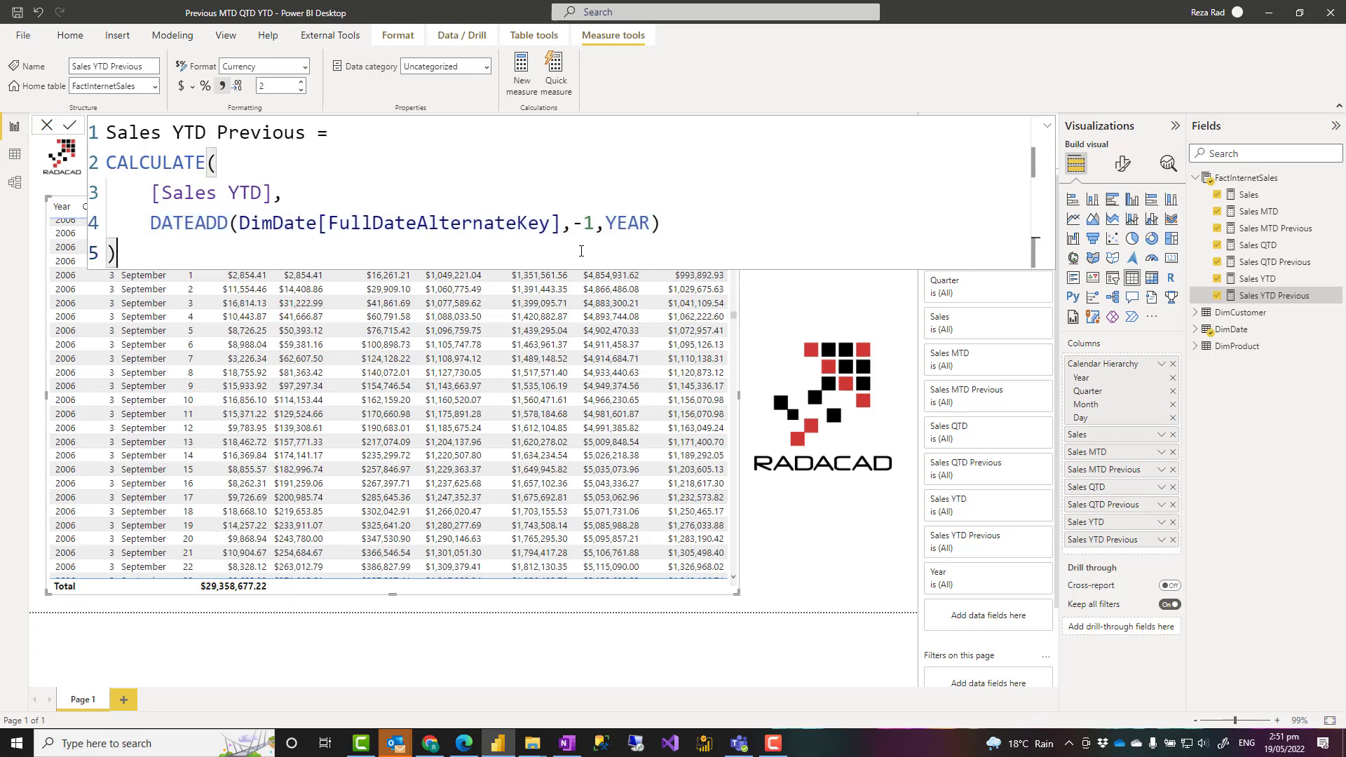